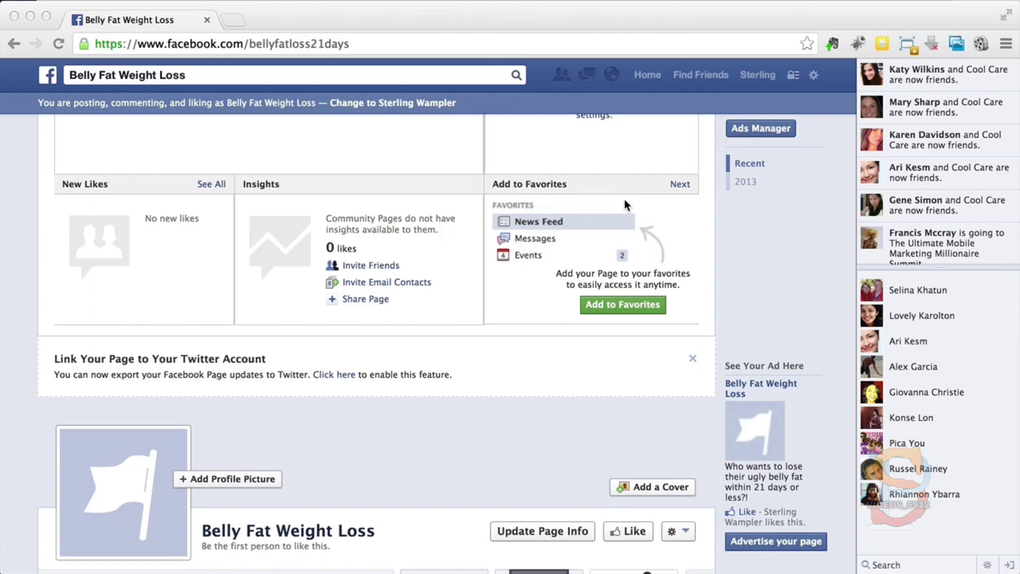
Step: Search for "Advertising", go to Advertising on Facebook, and start creating an ad
scroll(624, 199, "up", 3)
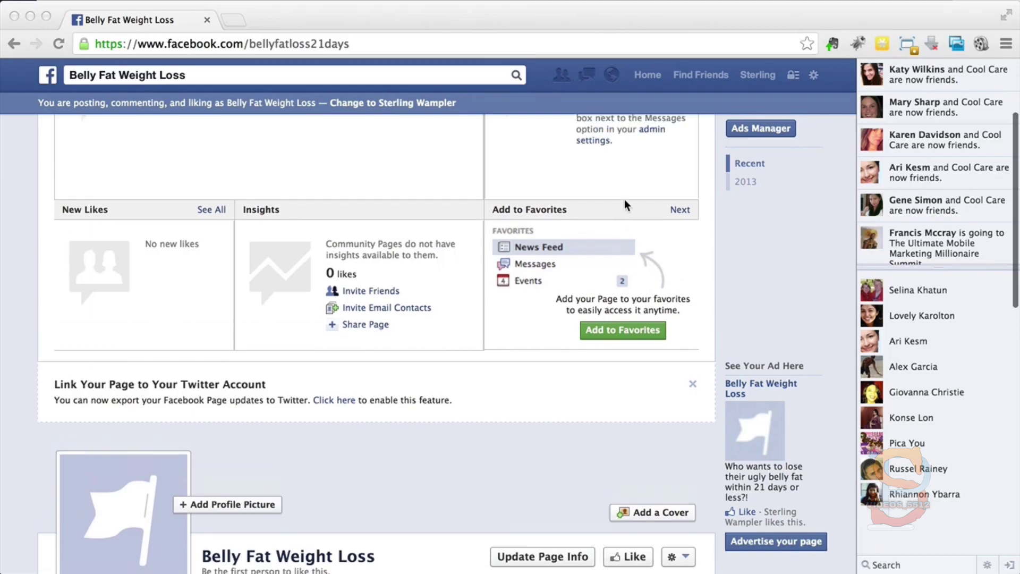
scroll(624, 200, "up", 1)
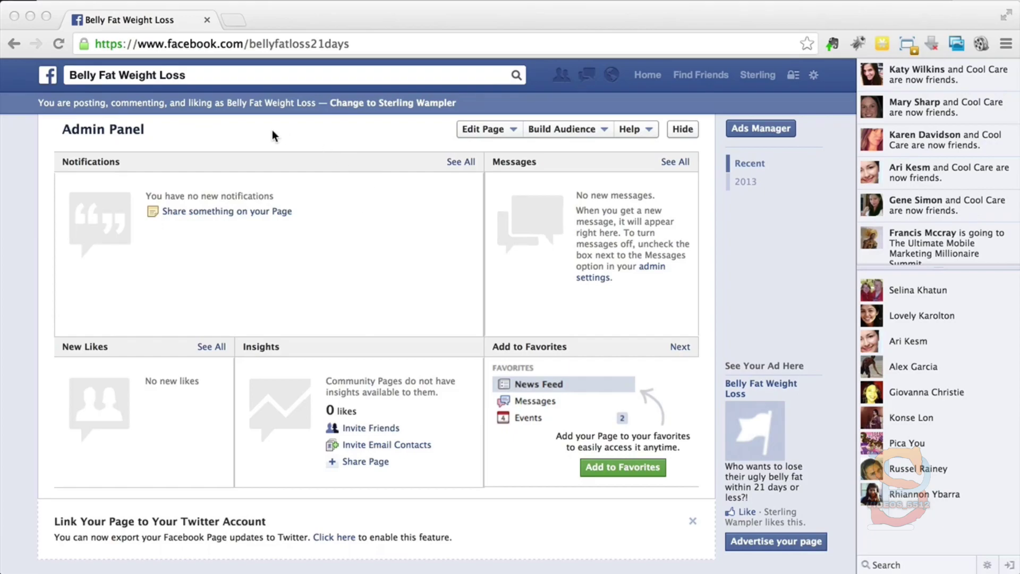
left_click(219, 69)
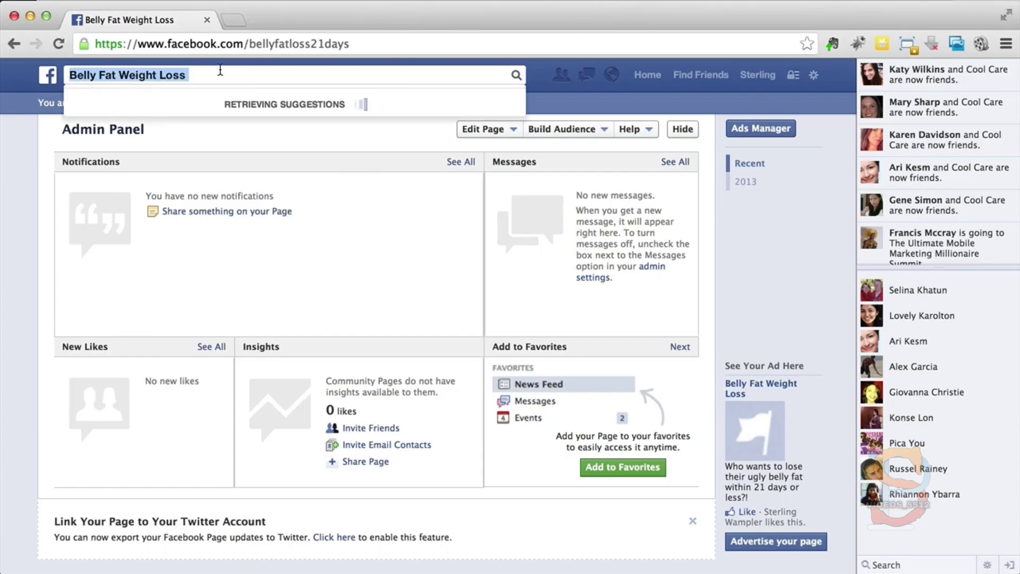
type("Adv")
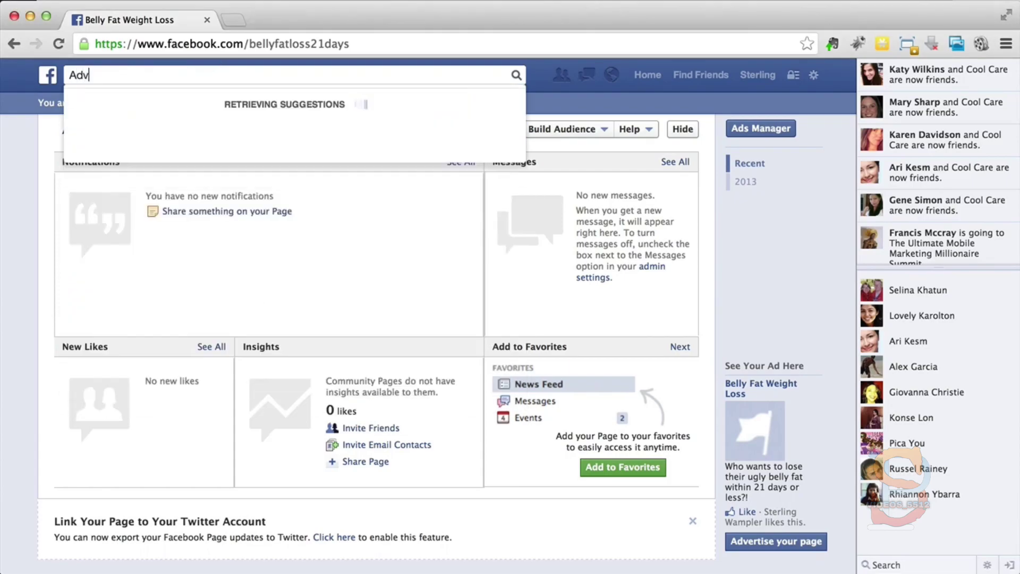
type("ertising")
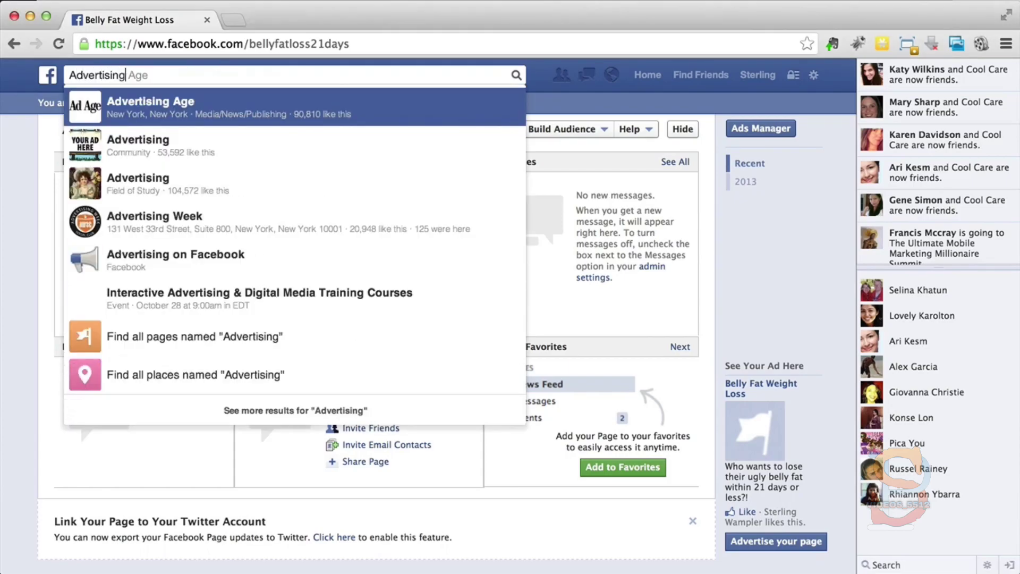
left_click(172, 257)
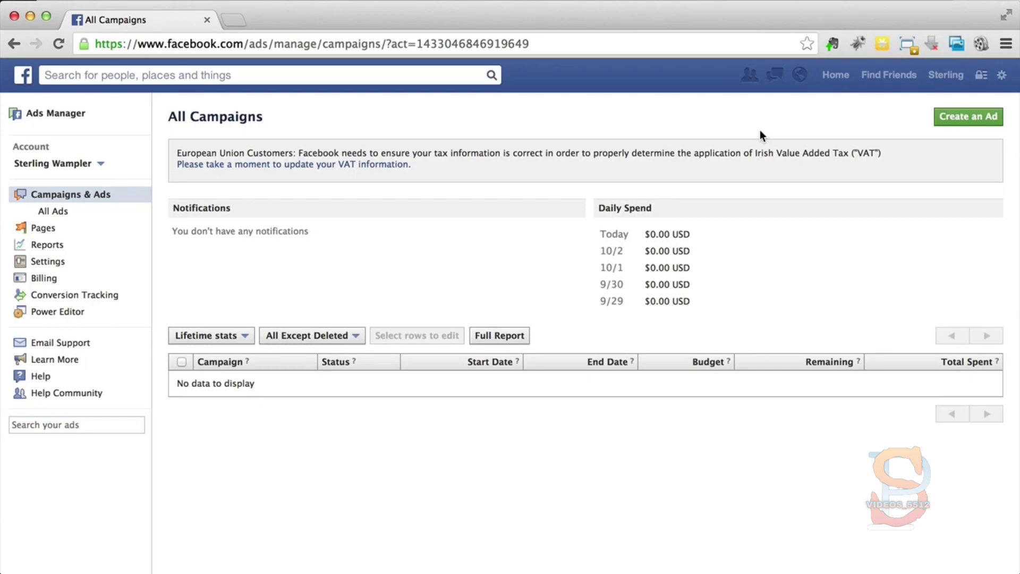
left_click(970, 127)
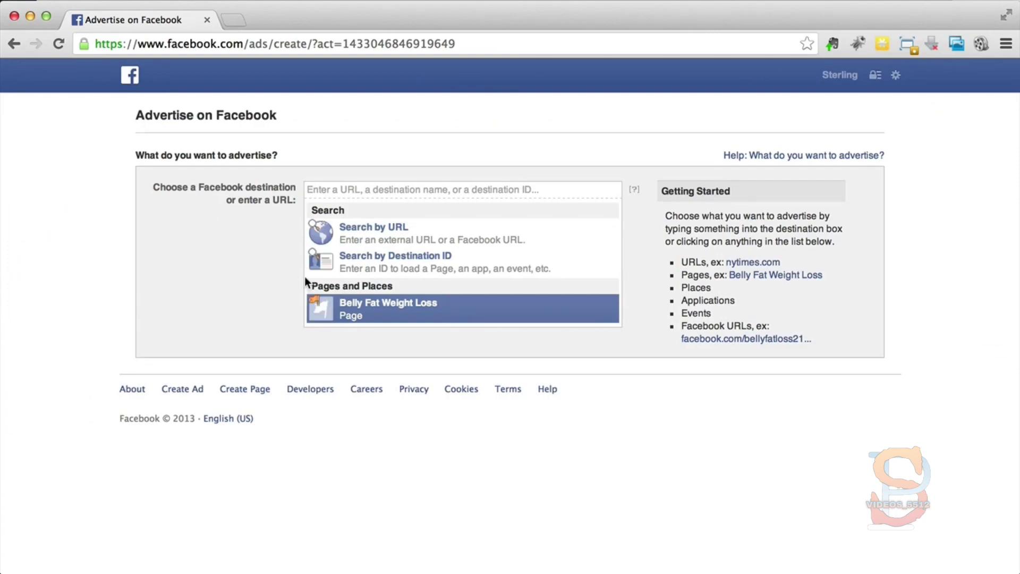
Step: Choose the Belly Fat Weight Loss page as the ad's destination, clear it, and choose it again
left_click(425, 314)
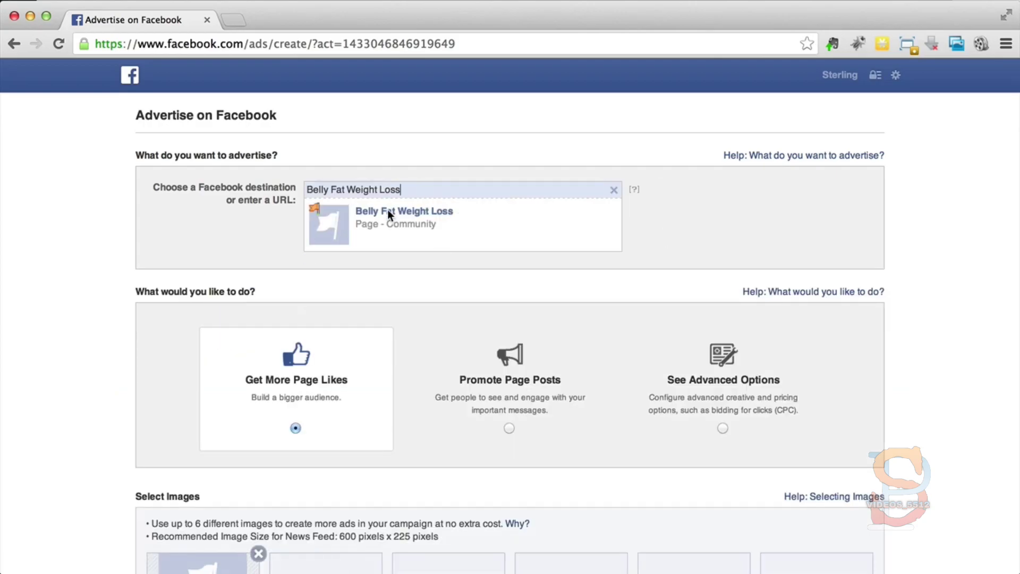
left_click(614, 189)
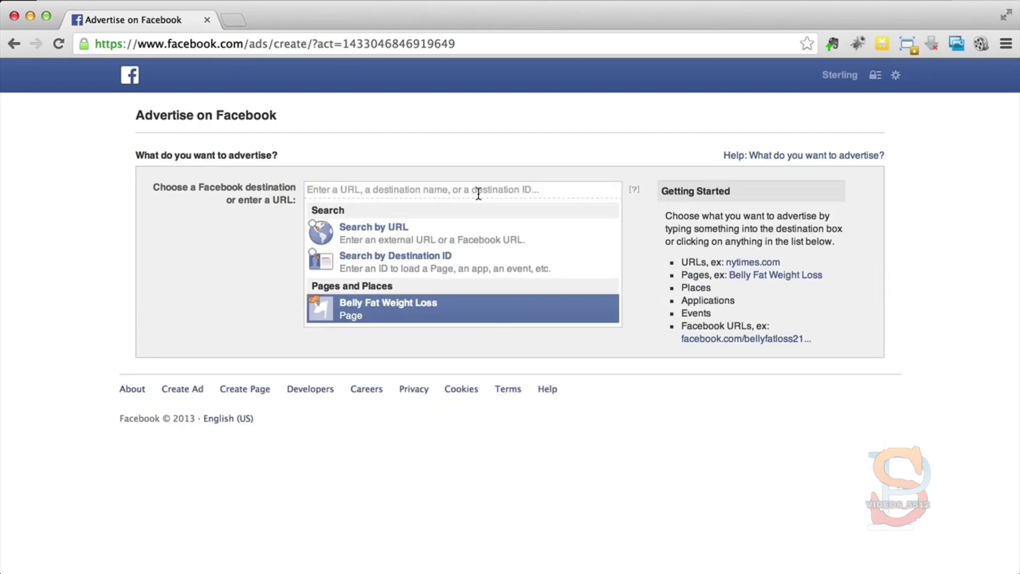
left_click(355, 315)
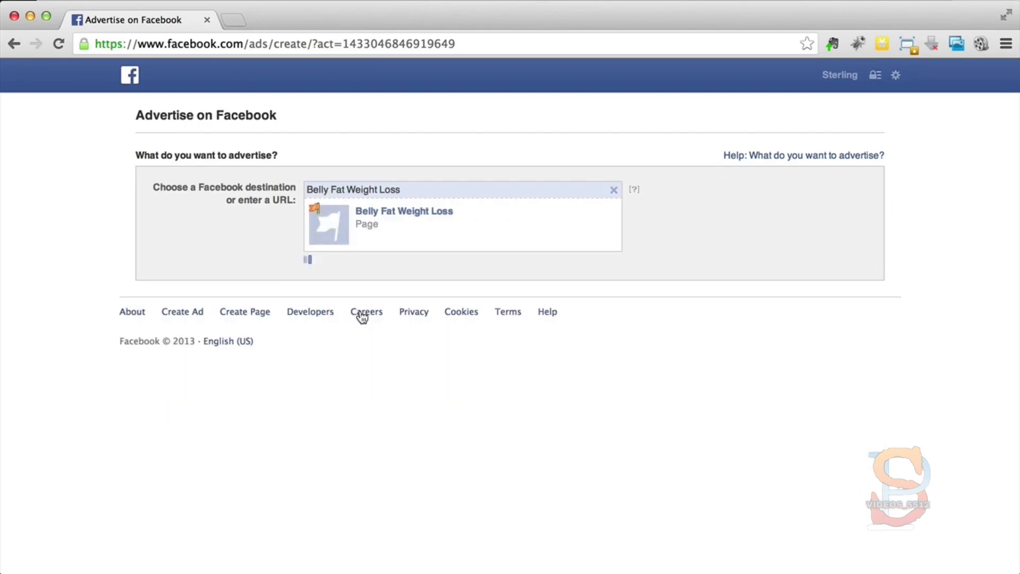
scroll(295, 248, "down", 5)
scroll(295, 246, "down", 3)
scroll(297, 248, "up", 8)
Step: Open Facebook in a separate browser tab and go to the Belly Fat Weight Loss page
right_click(130, 73)
left_click(162, 82)
left_click(282, 23)
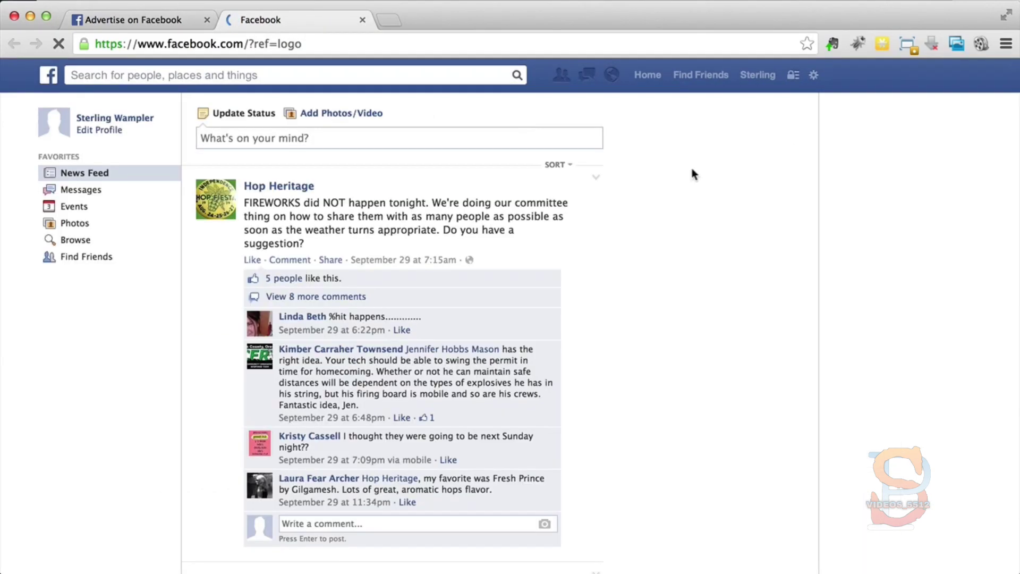
left_click(73, 299)
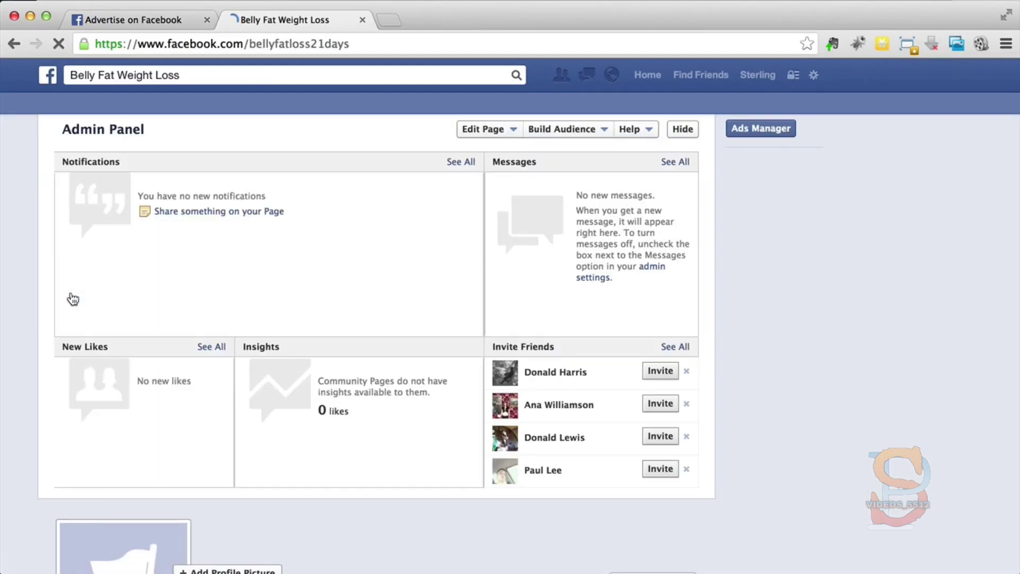
scroll(549, 415, "down", 4)
scroll(437, 492, "down", 7)
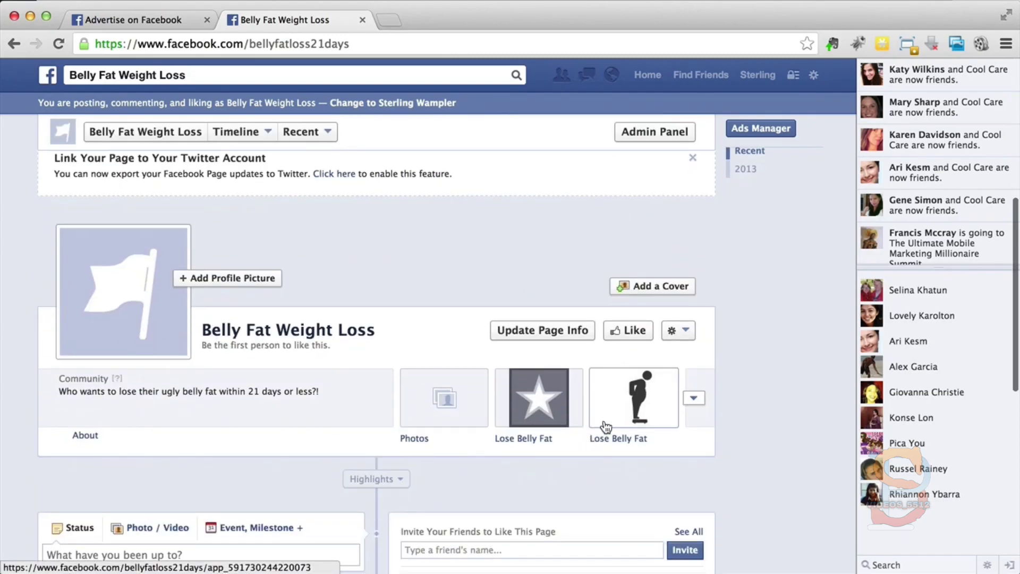
Step: Copy the URL of the Lose Belly Fat app that has the figure-on-a-scale picture, and open the app in visitor mode
left_click(603, 426)
right_click(365, 44)
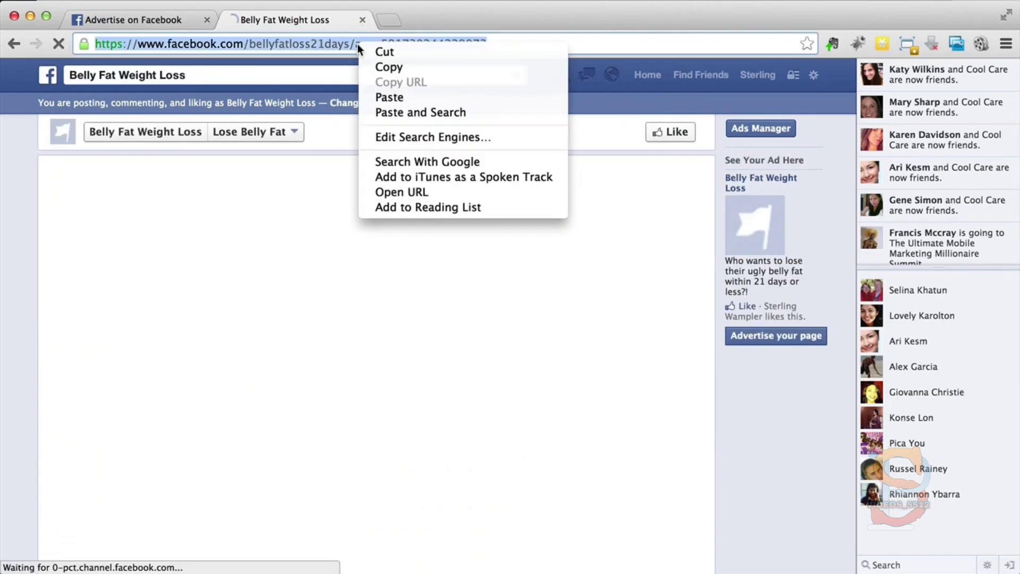
left_click(370, 68)
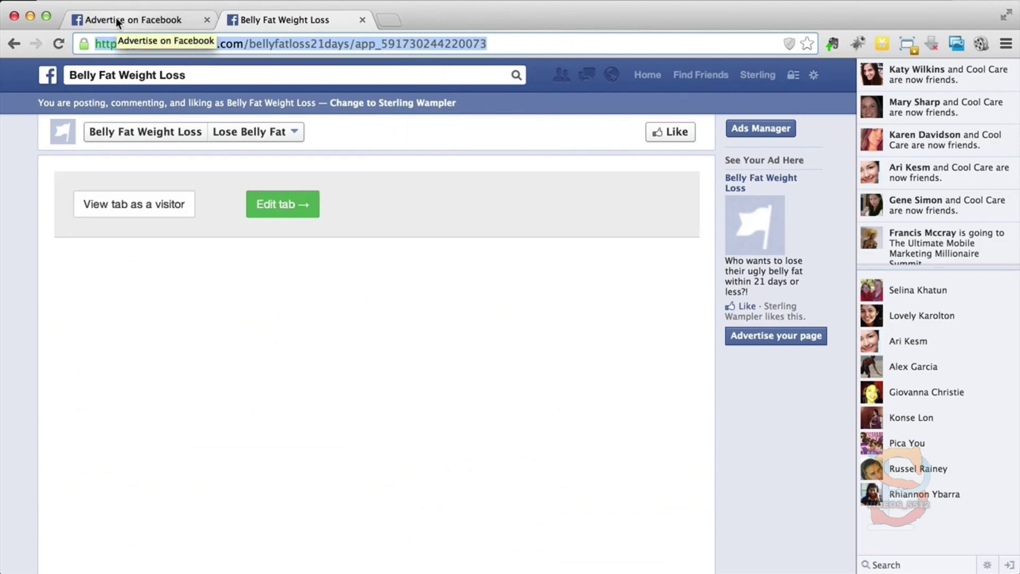
left_click(140, 205)
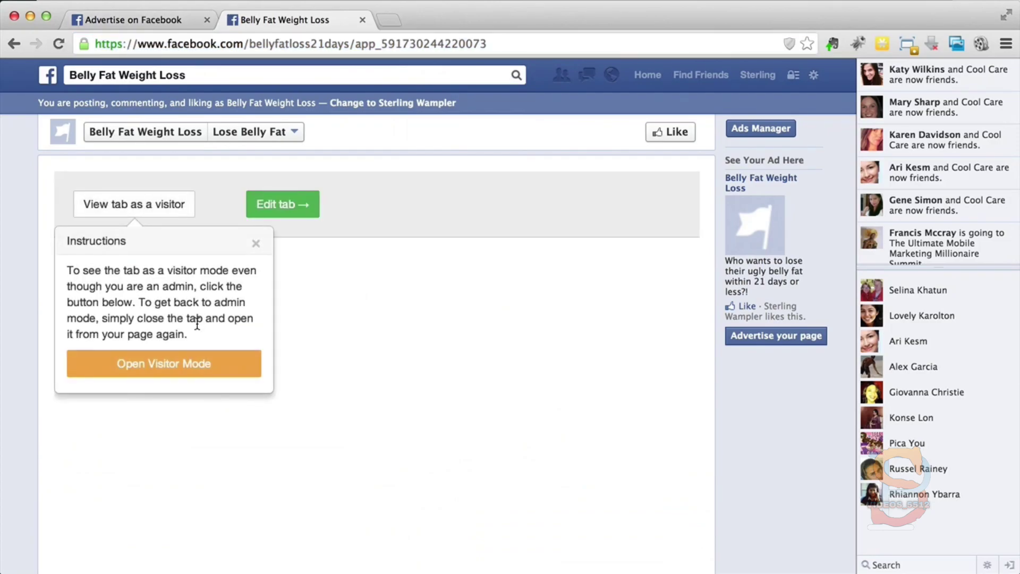
left_click(187, 361)
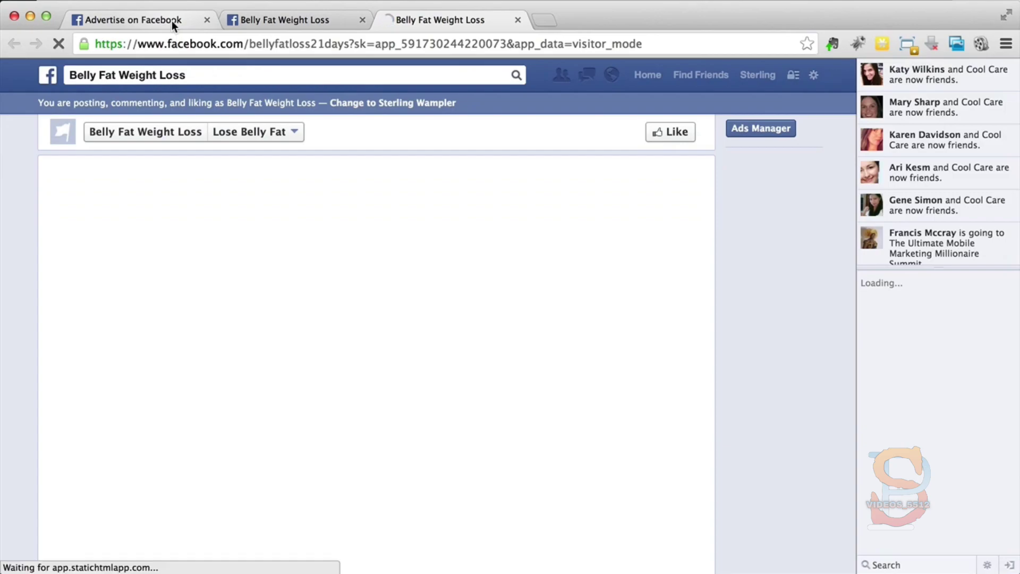
Step: Try to use the copied Lose Belly Fat app URL as the destination of the ad
left_click(171, 20)
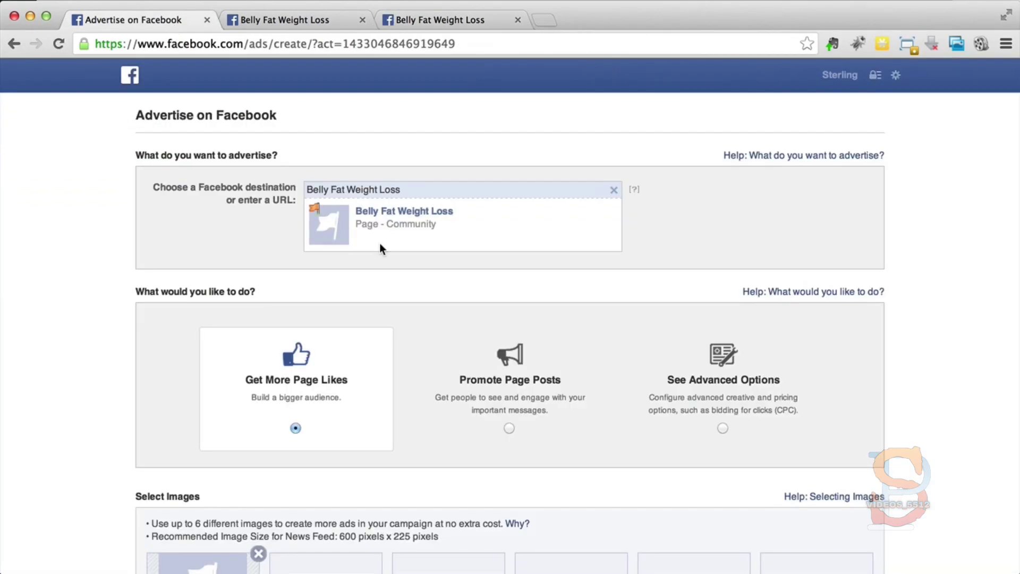
triple_click(412, 190)
right_click(413, 189)
left_click(454, 268)
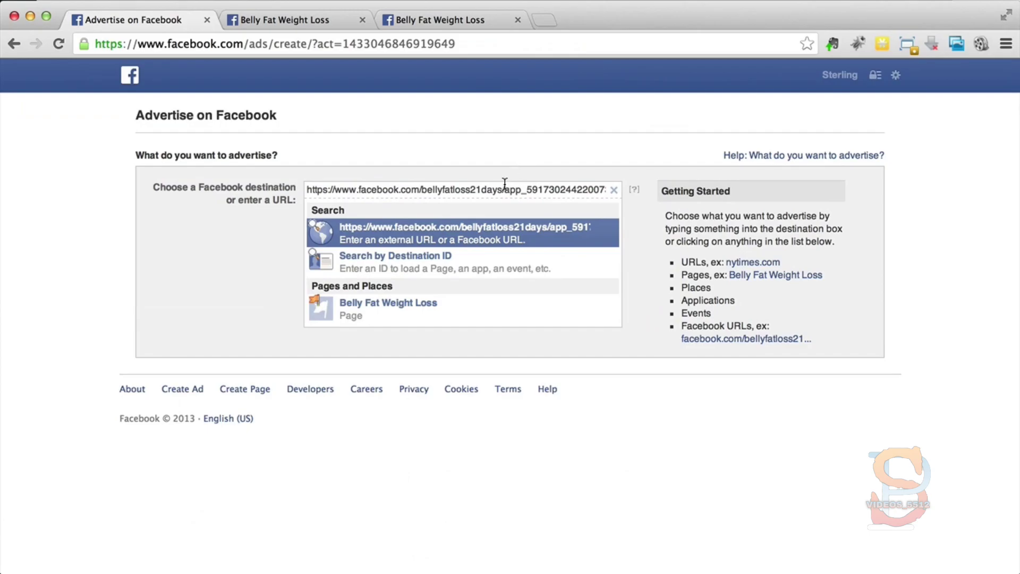
left_click(467, 240)
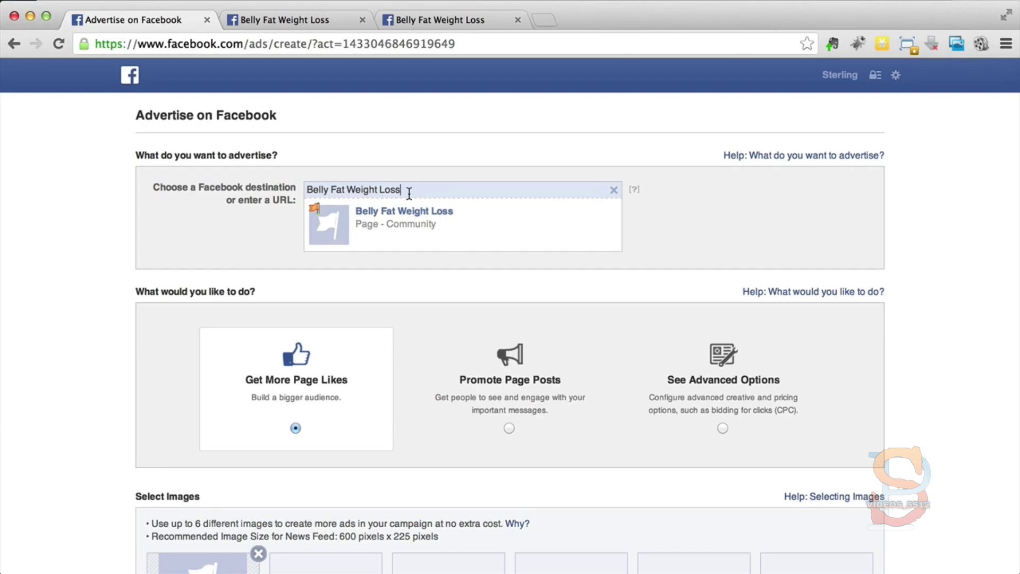
left_click(613, 190)
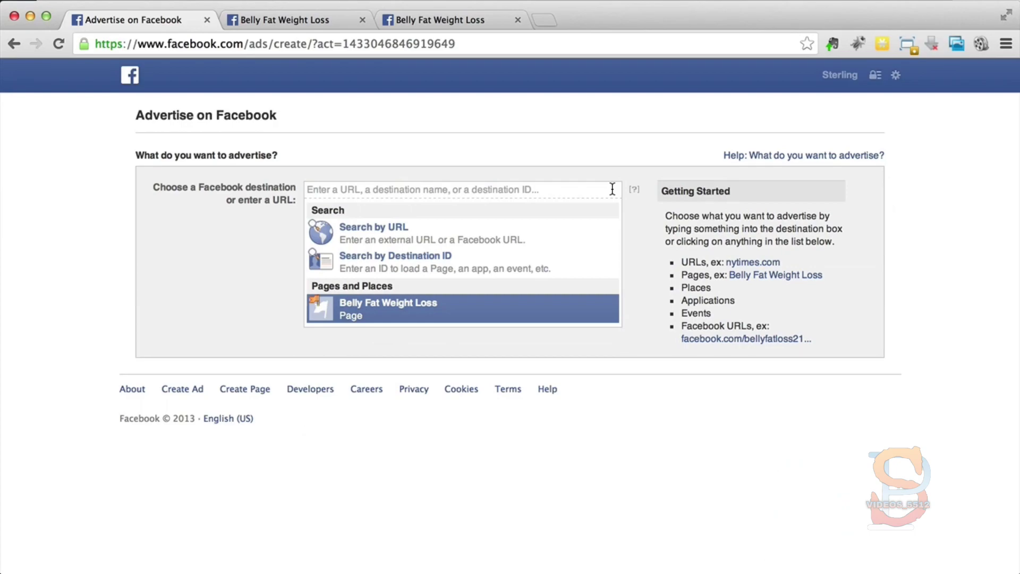
left_click(532, 260)
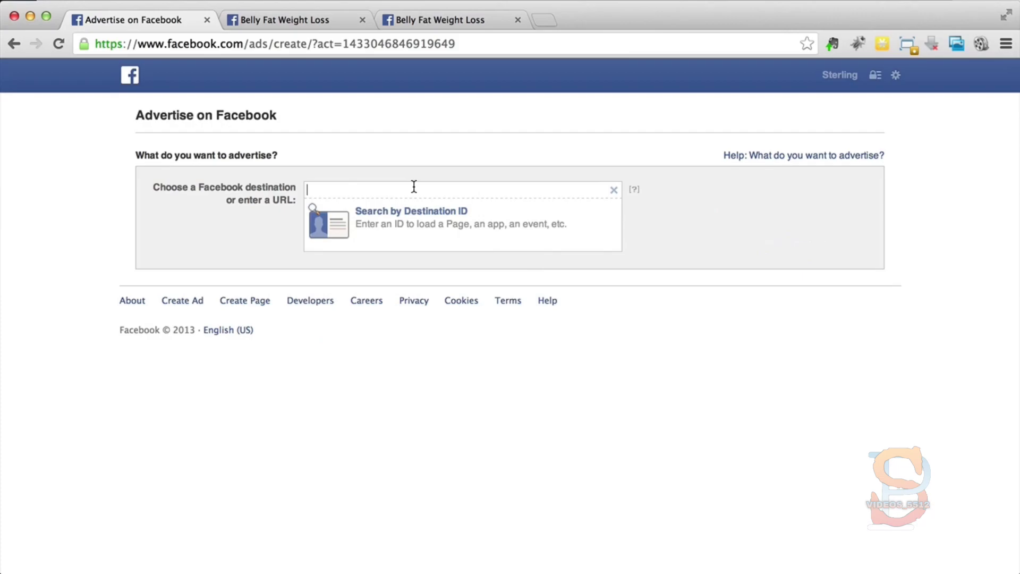
left_click(277, 19)
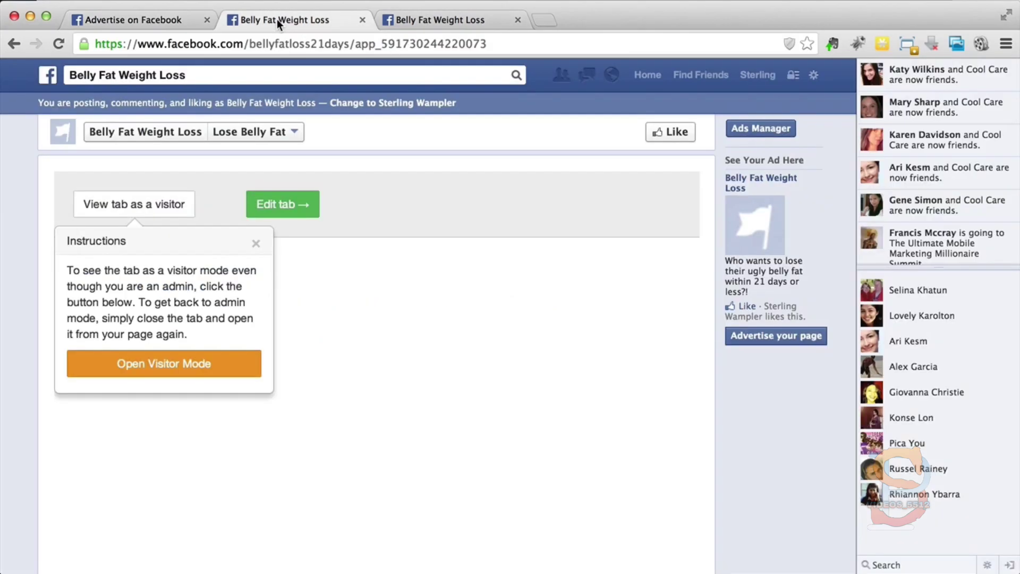
left_click(377, 45)
left_click(376, 46)
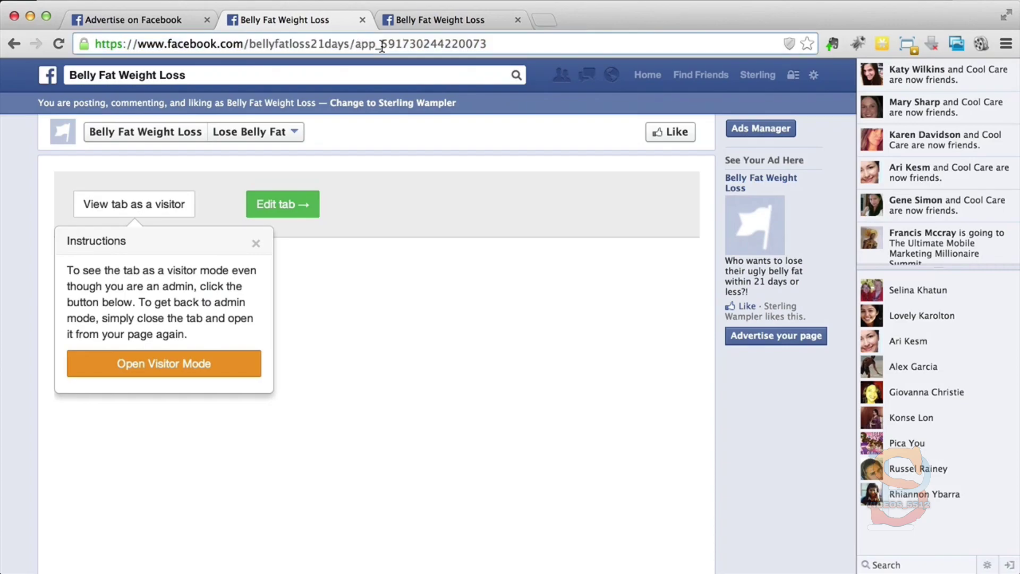
left_click_drag(381, 45, 510, 46)
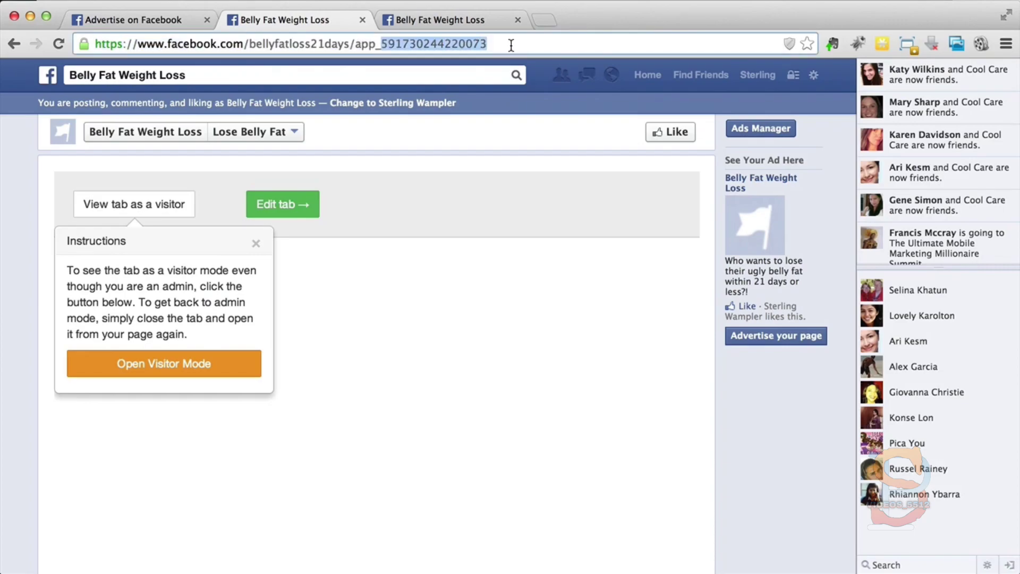
left_click(129, 16)
key("super+v")
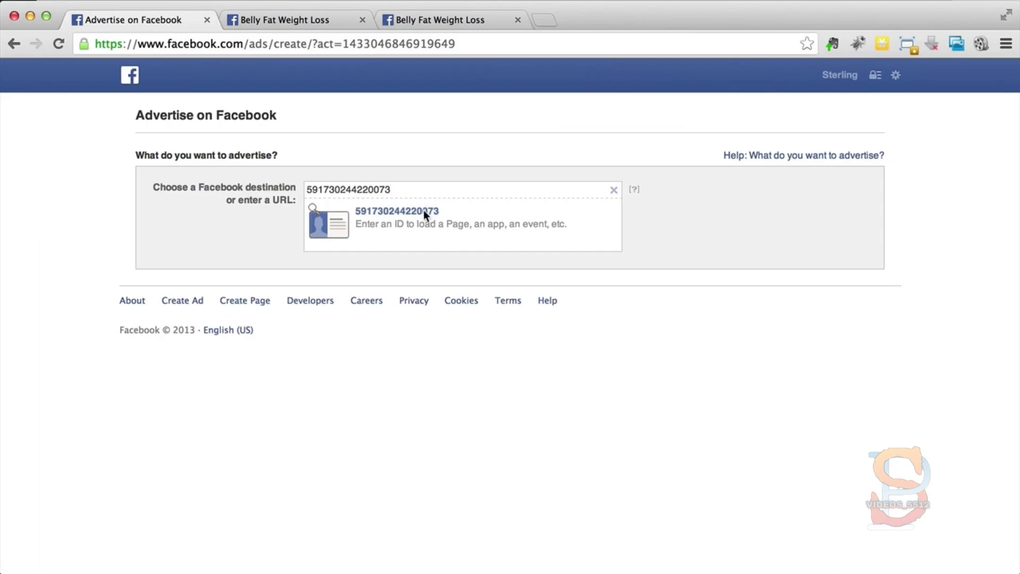
left_click(411, 216)
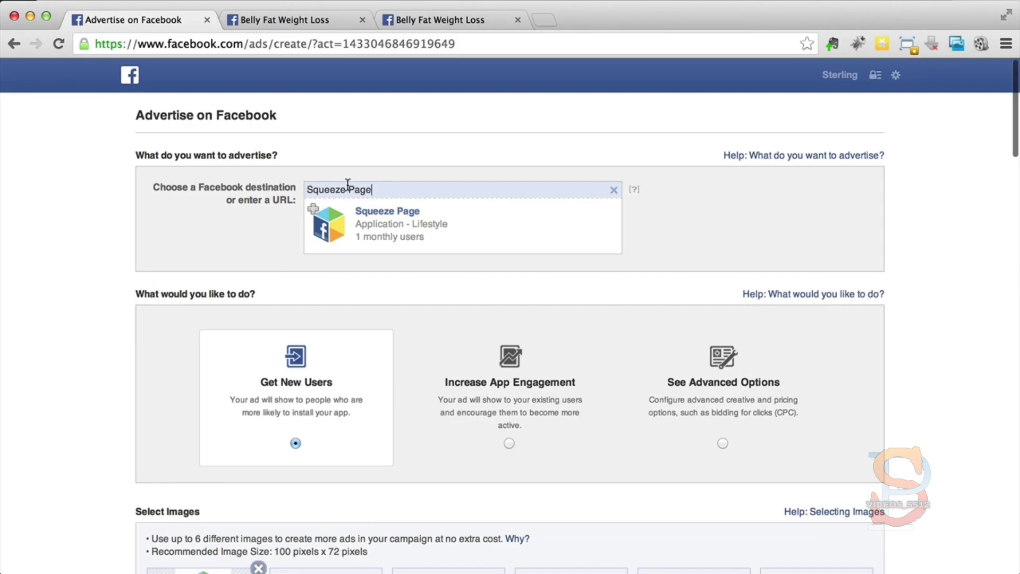
Step: Examine the ad objectives and the recommended image size for the Squeeze Page app ad
scroll(348, 184, "down", 5)
scroll(349, 191, "up", 2)
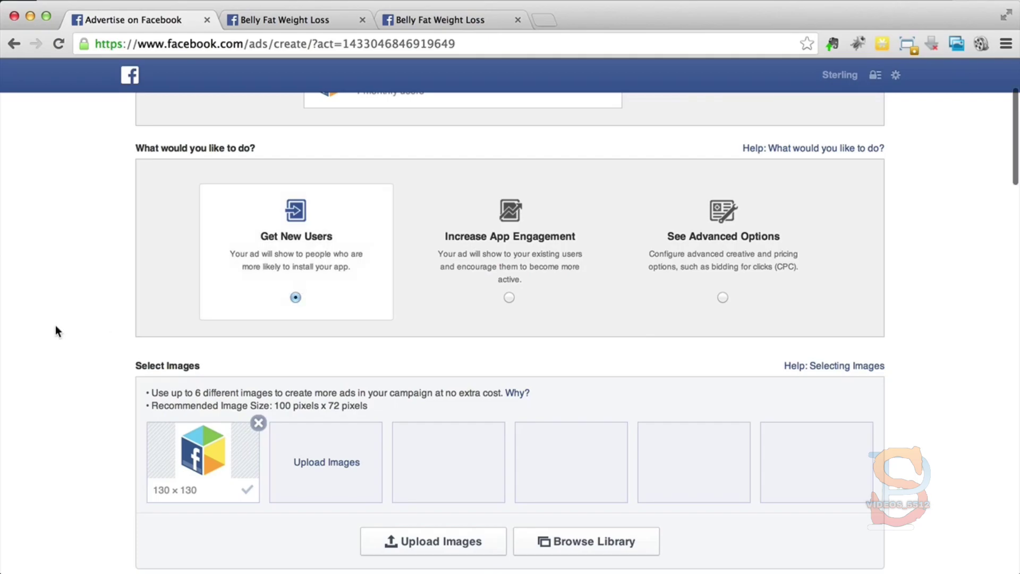
scroll(55, 326, "down", 5)
scroll(56, 327, "down", 1)
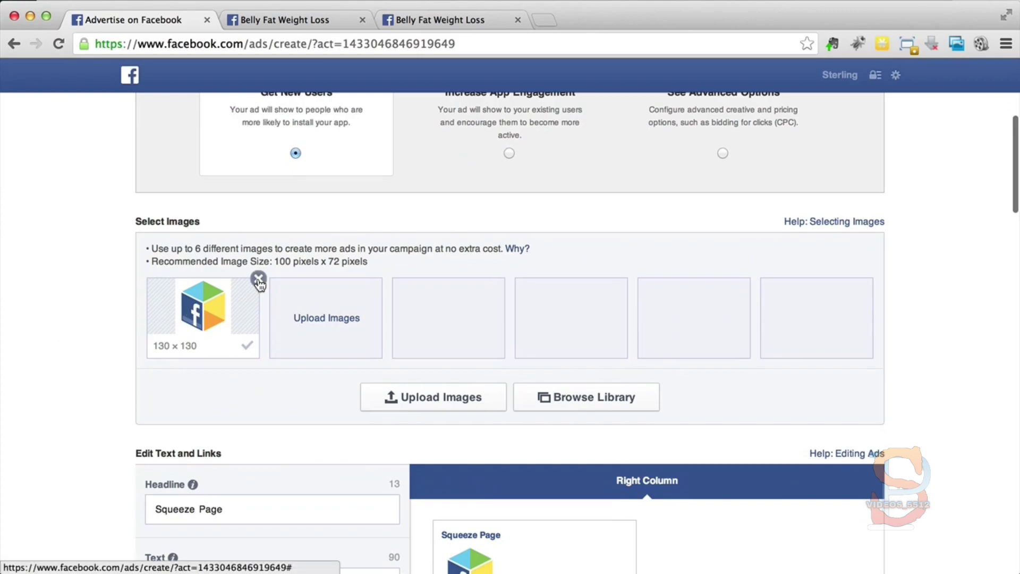
left_click_drag(273, 263, 369, 256)
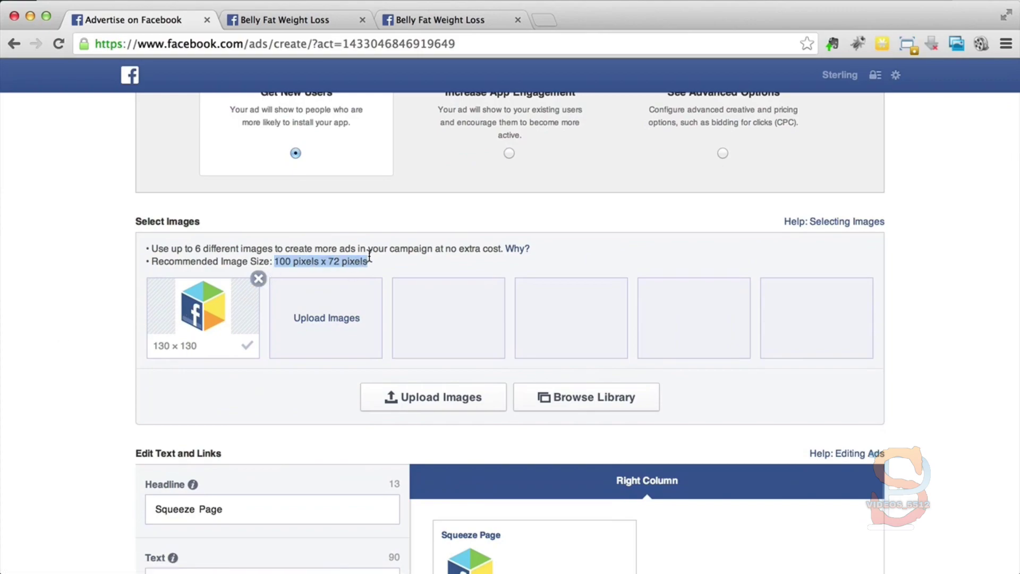
left_click(370, 257)
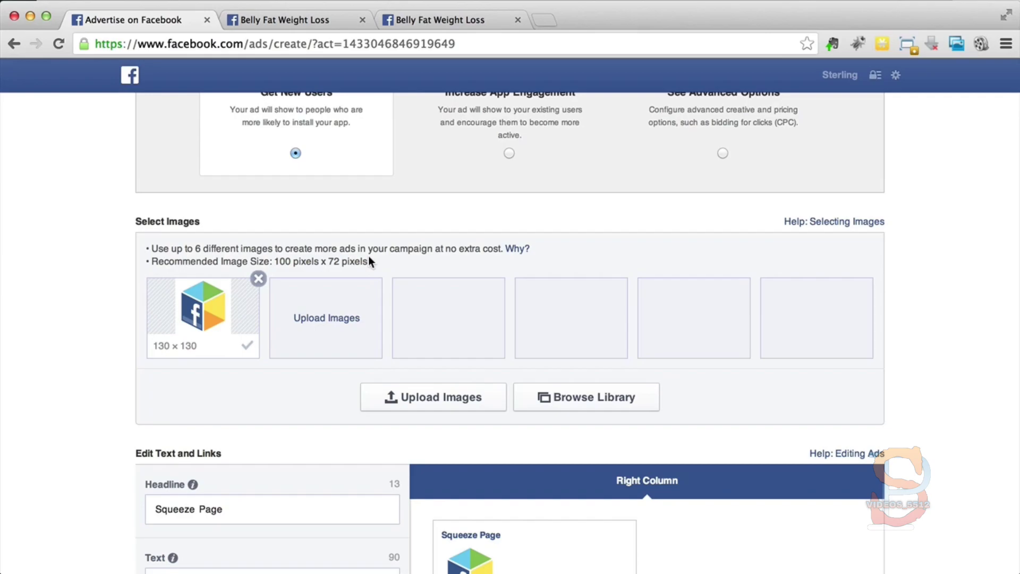
Step: Replace the default Facebook cube image with four weight-loss images: burger and waist, man with scale, measured hips, and loose jeans
left_click(538, 396)
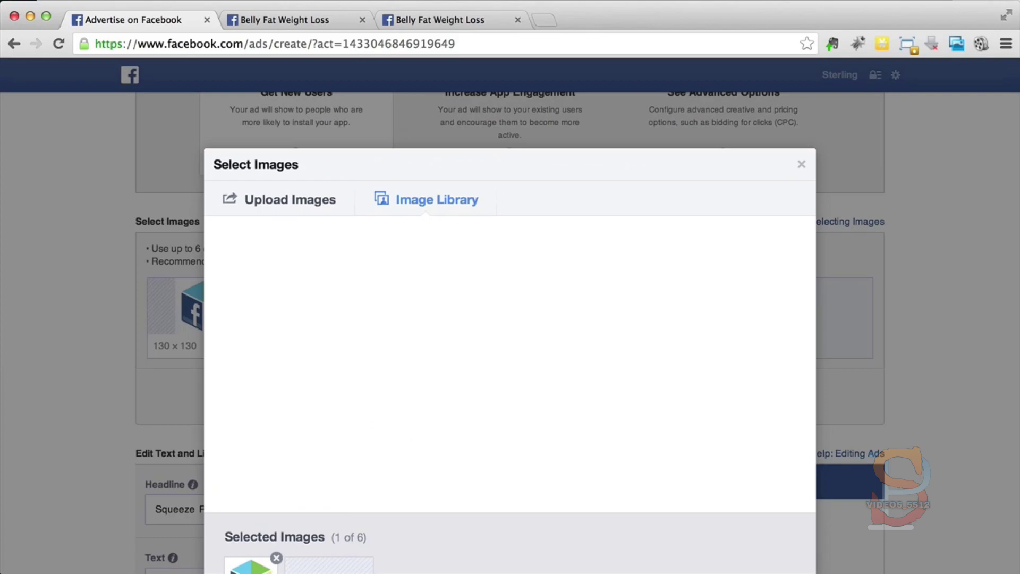
left_click(944, 0)
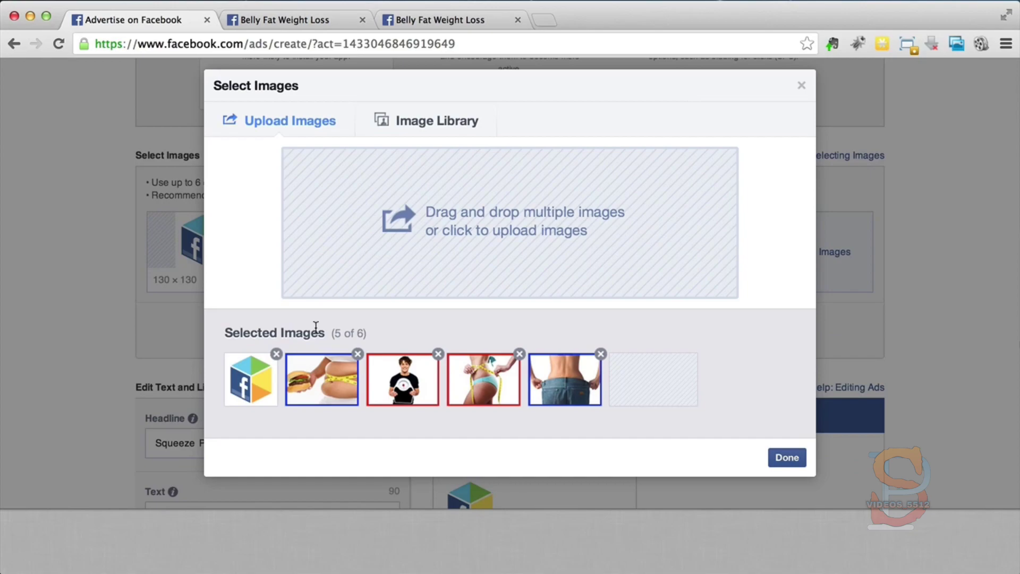
left_click(276, 354)
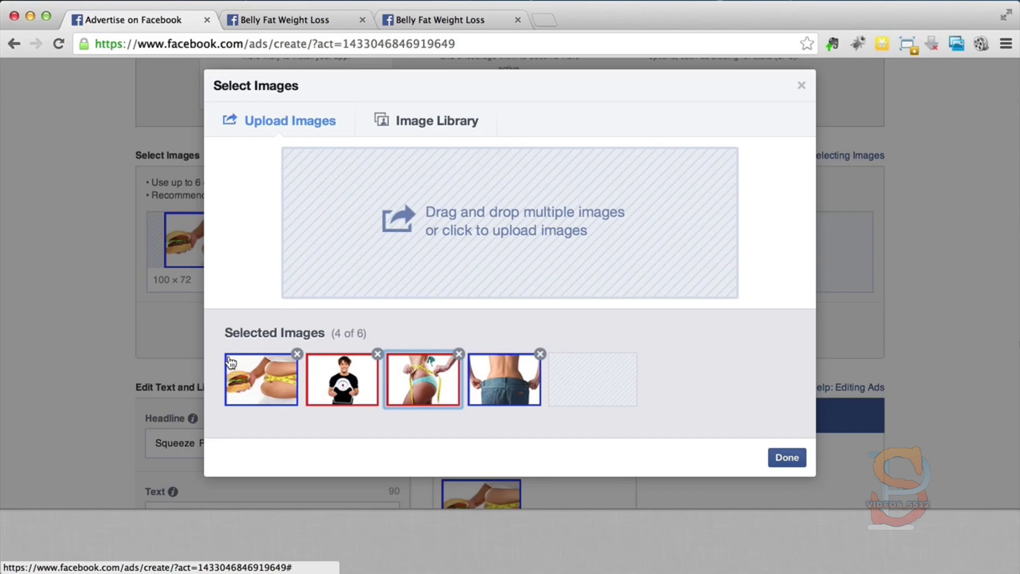
left_click(503, 402)
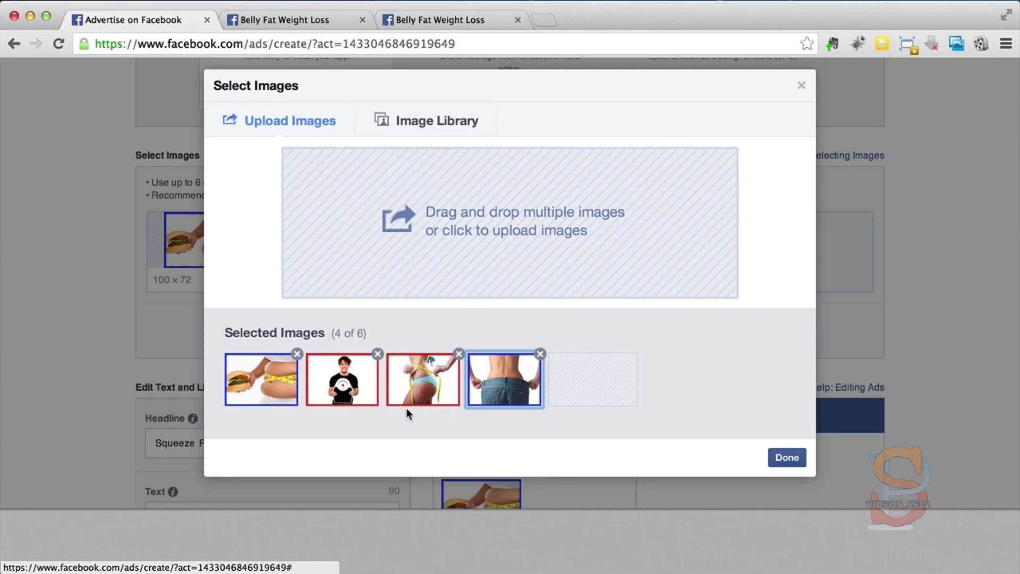
left_click(426, 398)
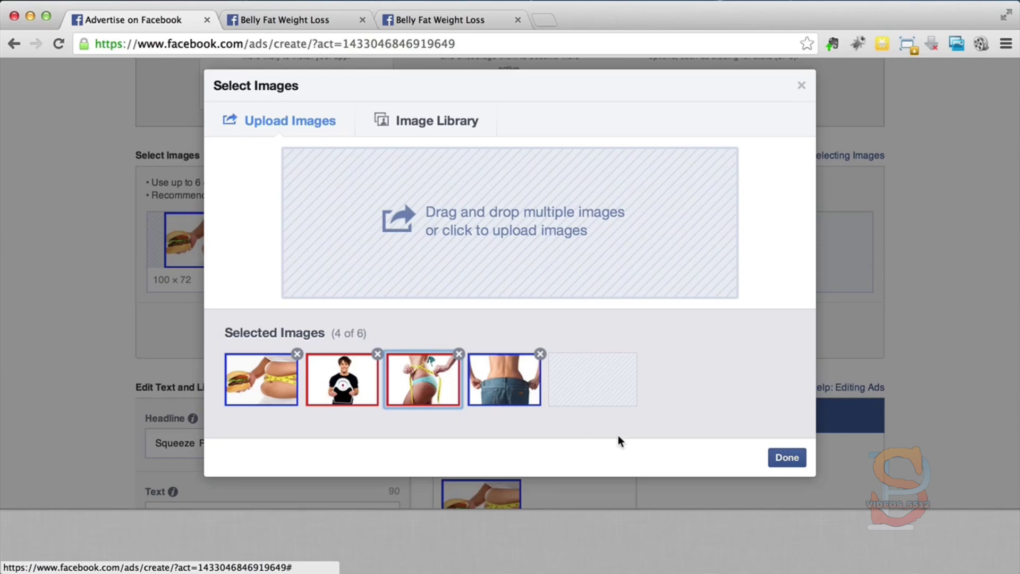
left_click(263, 375)
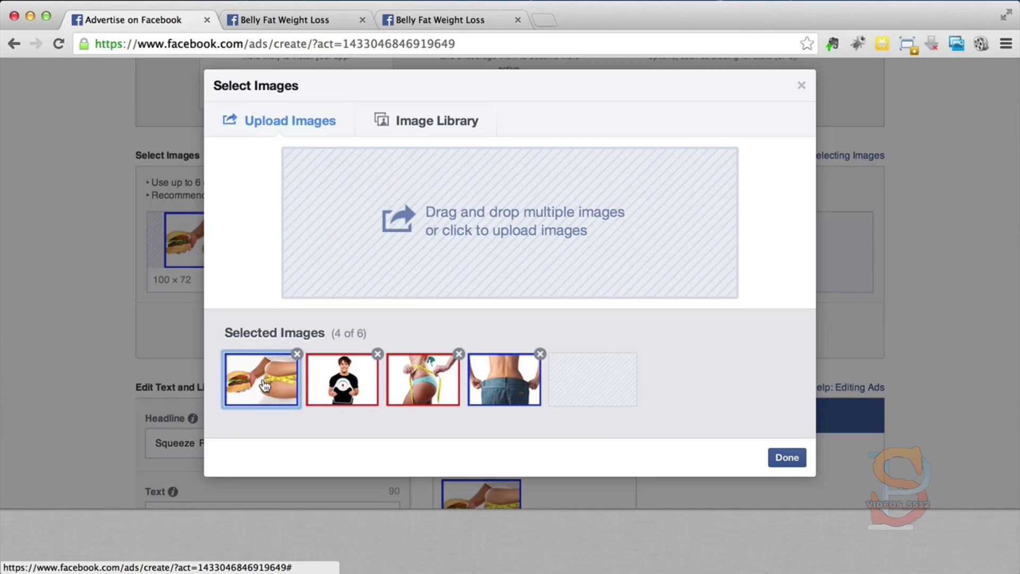
left_click(787, 459)
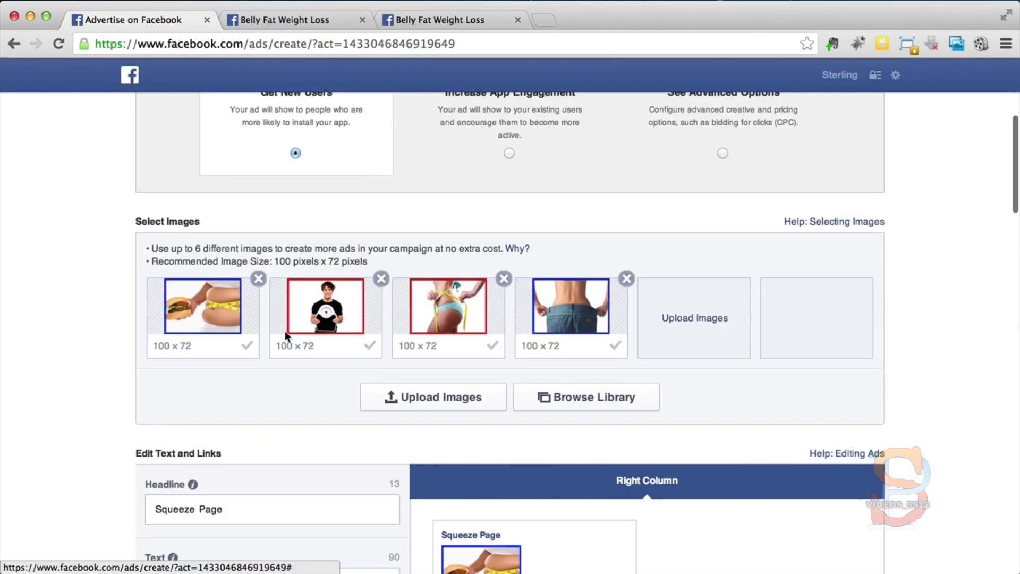
Step: Review the note on using up to 6 images, and remove the image of the man holding a scale from the ad
scroll(37, 332, "down", 4)
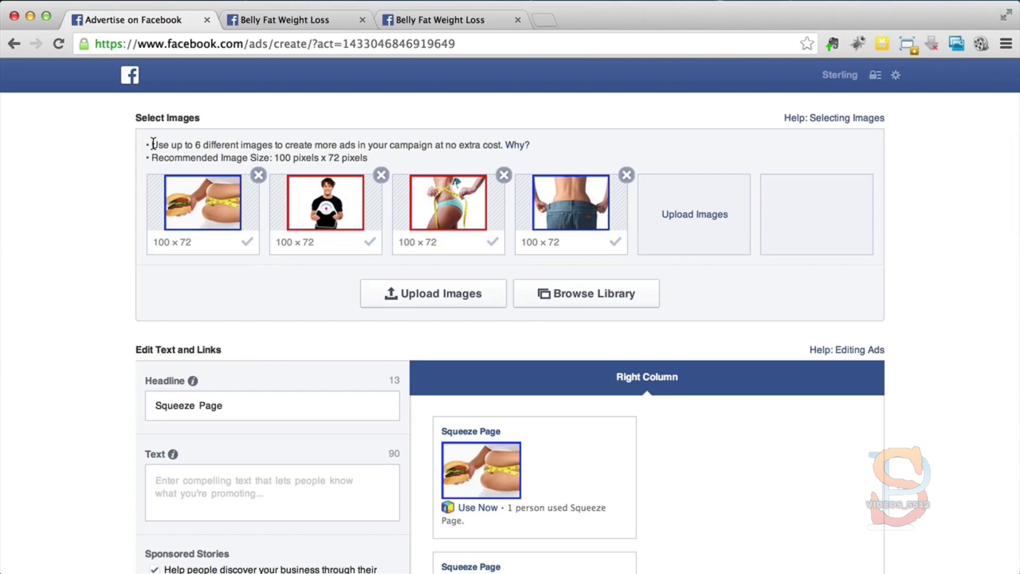
left_click_drag(151, 144, 417, 145)
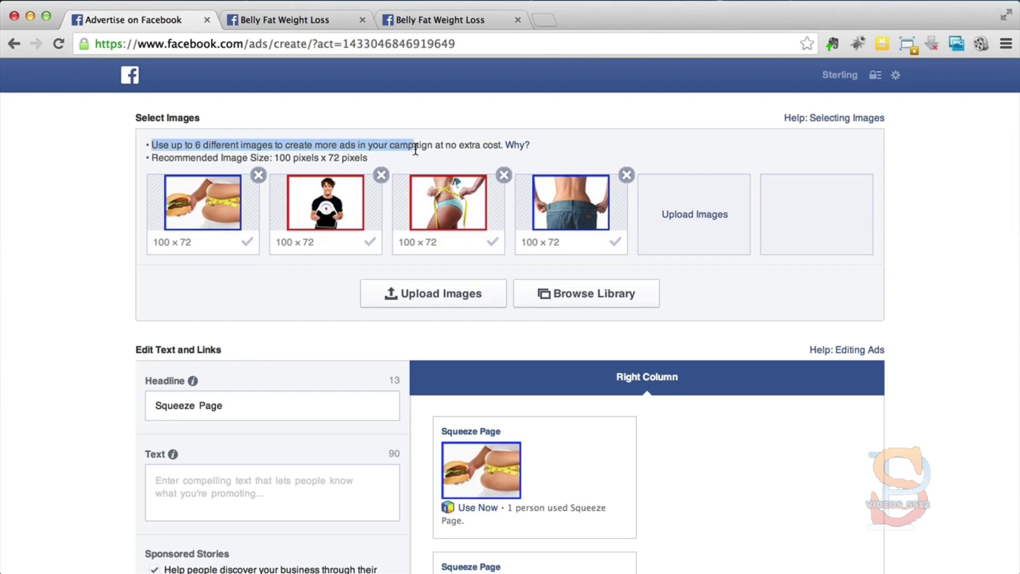
left_click(417, 145)
mouse_move(518, 148)
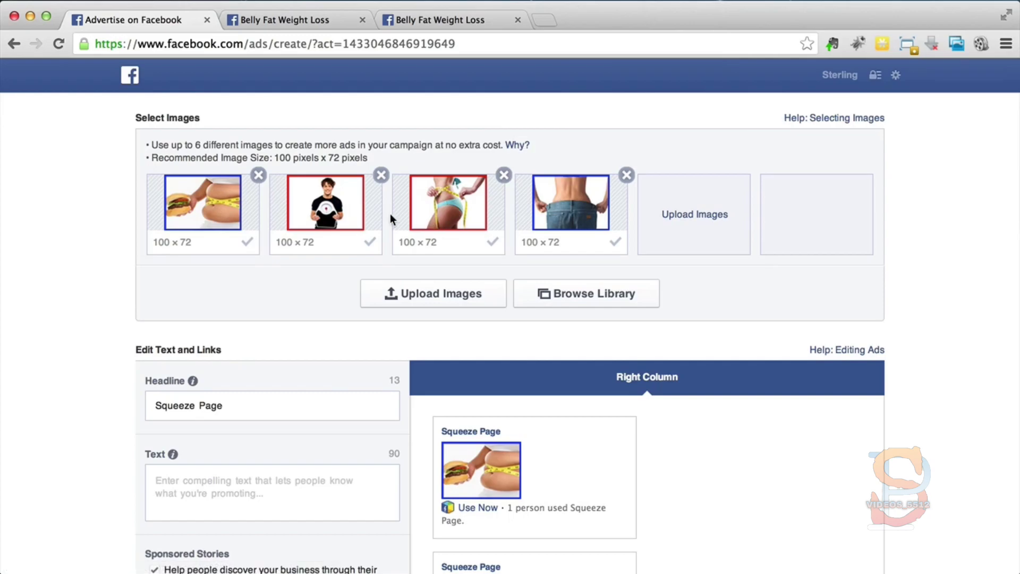
scroll(215, 335, "up", 1)
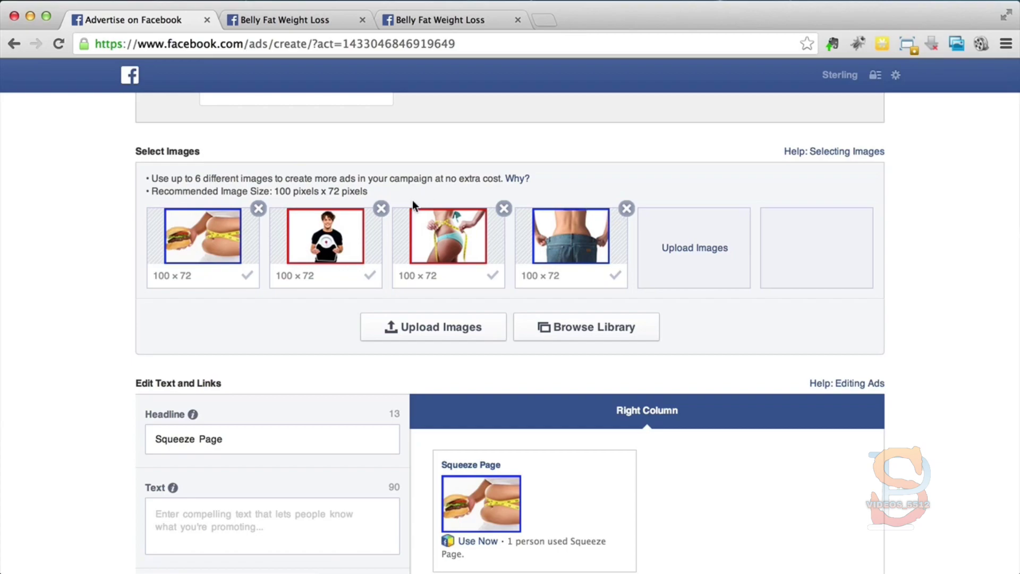
left_click(380, 210)
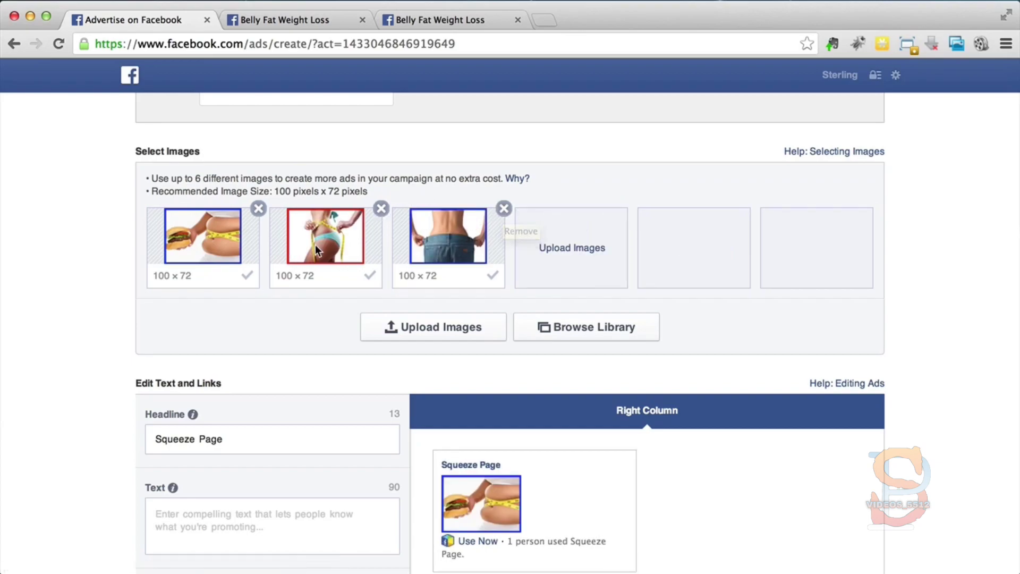
Step: Select the whole existing headline text of the ad for replacement
scroll(318, 319, "down", 3)
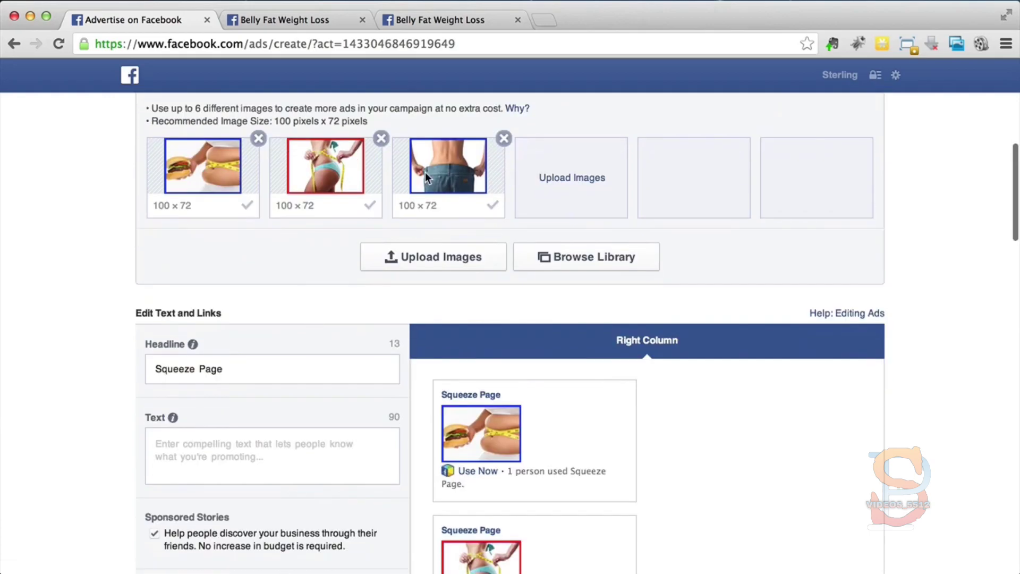
scroll(270, 276, "down", 1)
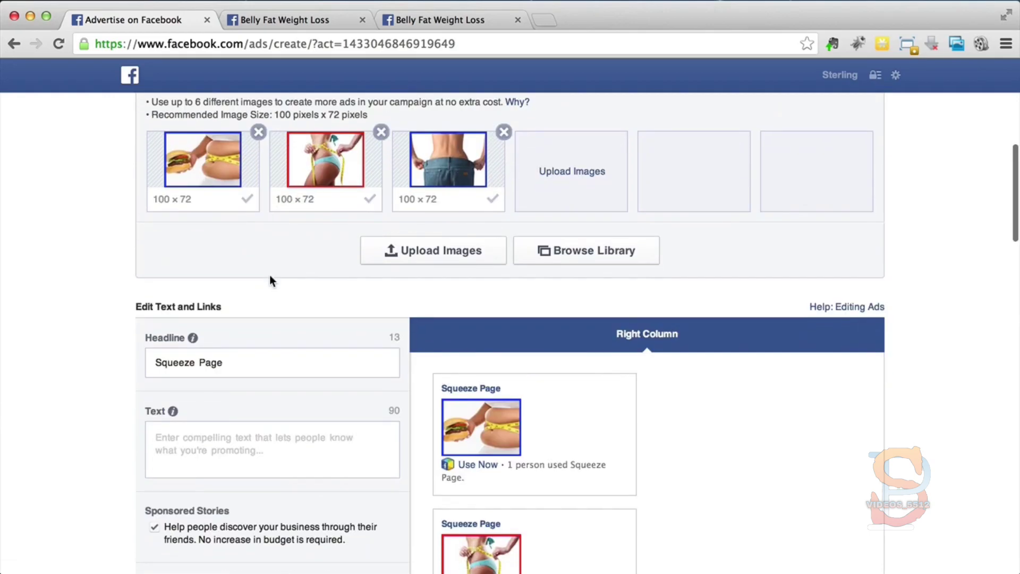
scroll(270, 275, "down", 4)
left_click(270, 275)
left_click_drag(232, 274, 144, 266)
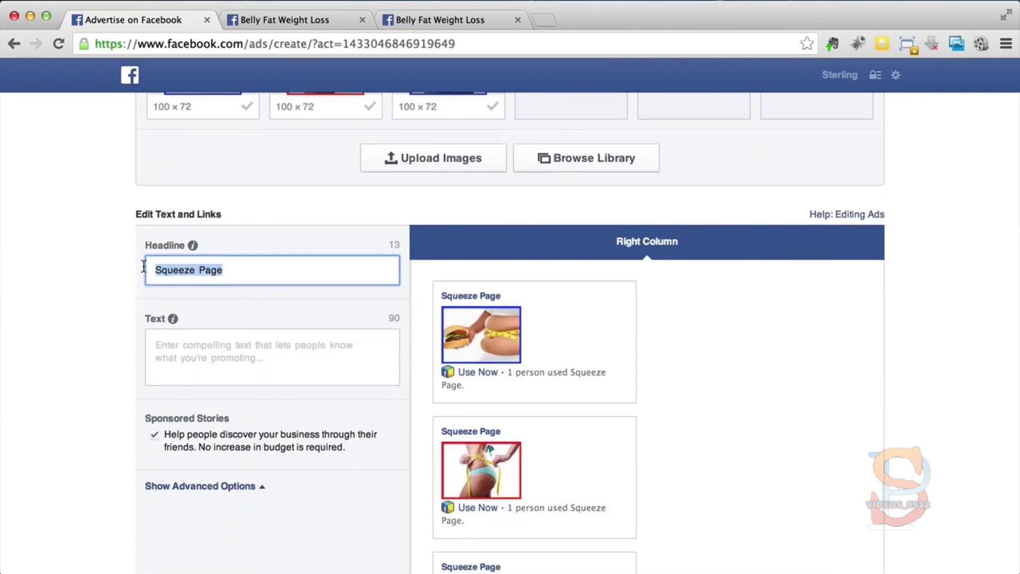
scroll(143, 266, "down", 3)
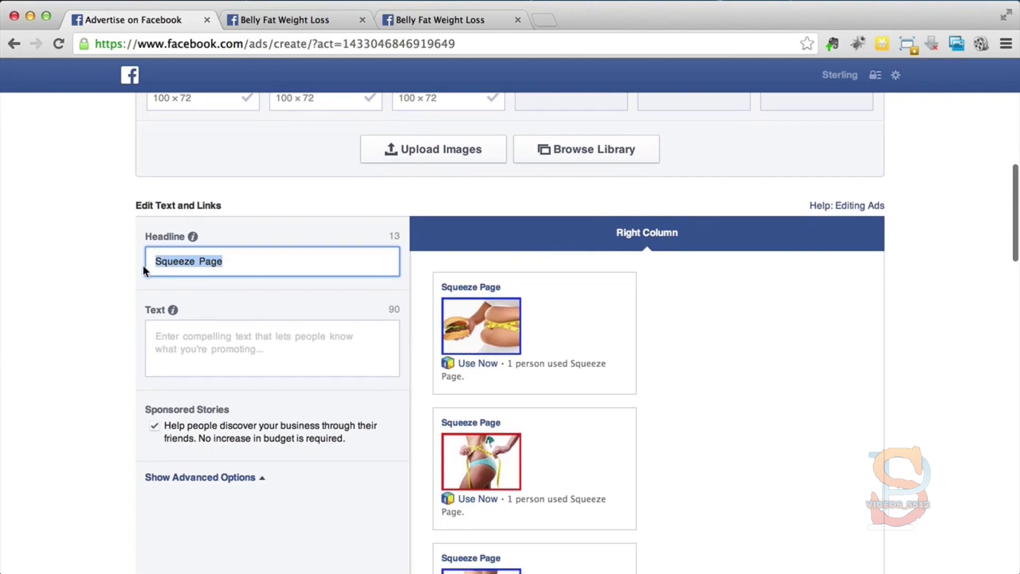
scroll(143, 266, "down", 1)
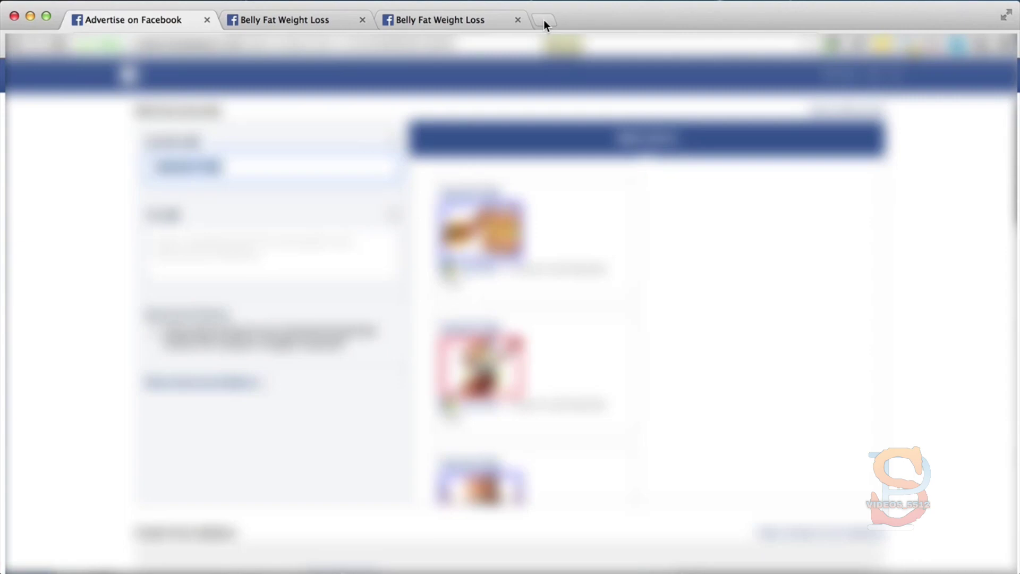
Step: Open Google in a new browser tab, dismiss its welcome notice, and search for "weight loss"
left_click(544, 21)
type("google.co")
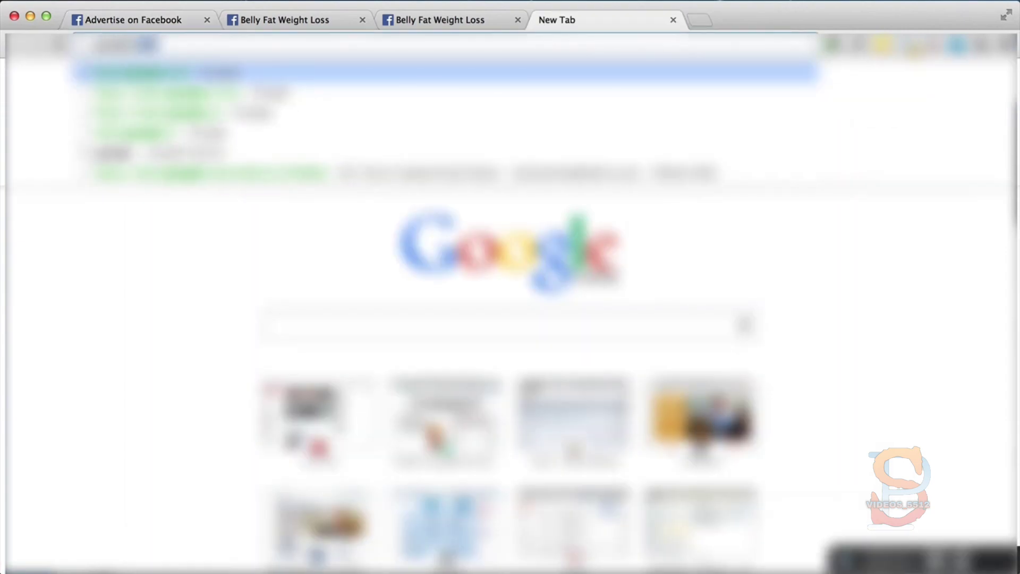
key("Return")
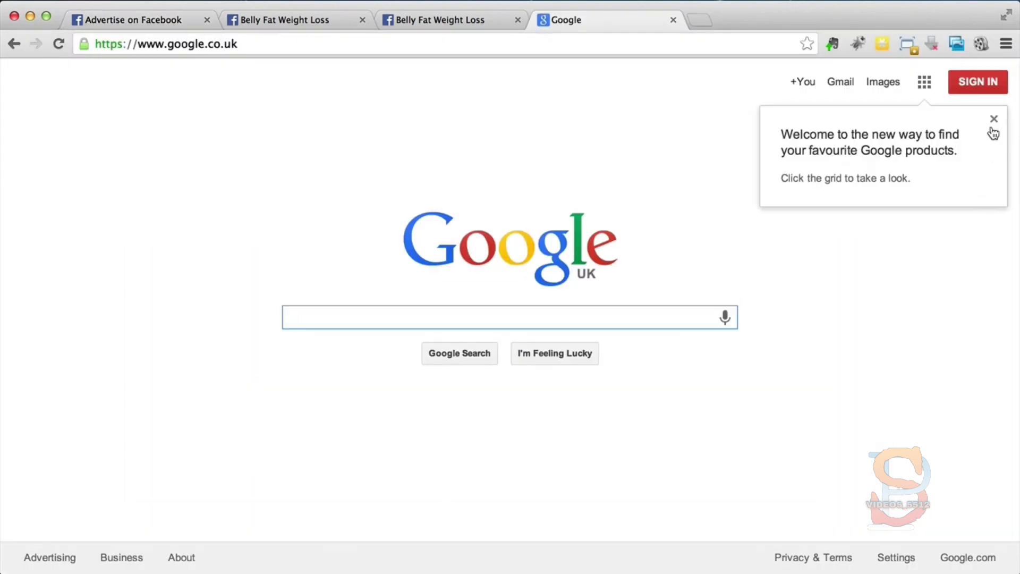
left_click(992, 117)
left_click(339, 319)
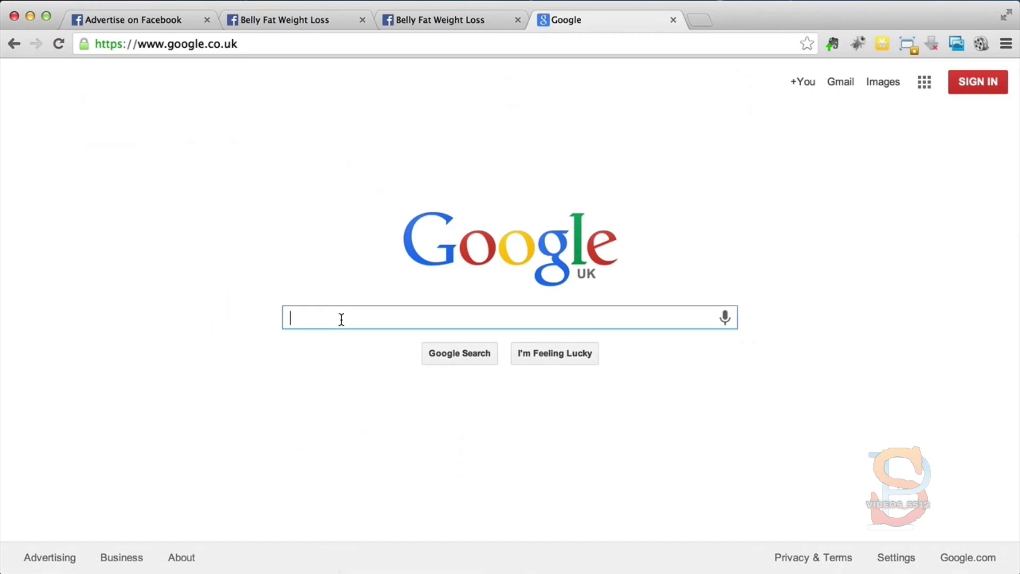
type("weight loss")
key("Return")
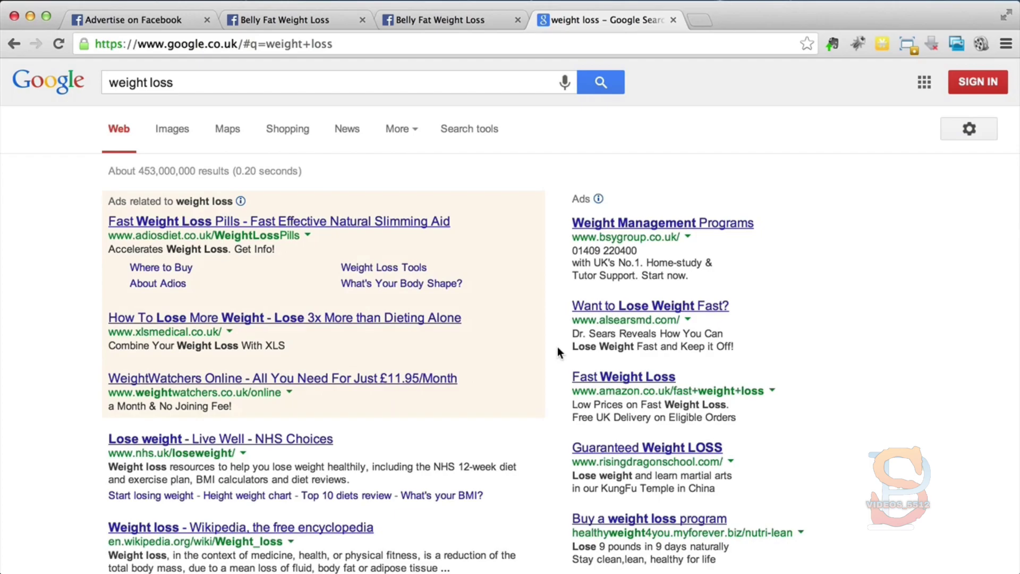
Step: Examine the headlines and wording of the sponsored ads in the weight loss search results for ideas
scroll(558, 349, "down", 5)
scroll(557, 346, "down", 3)
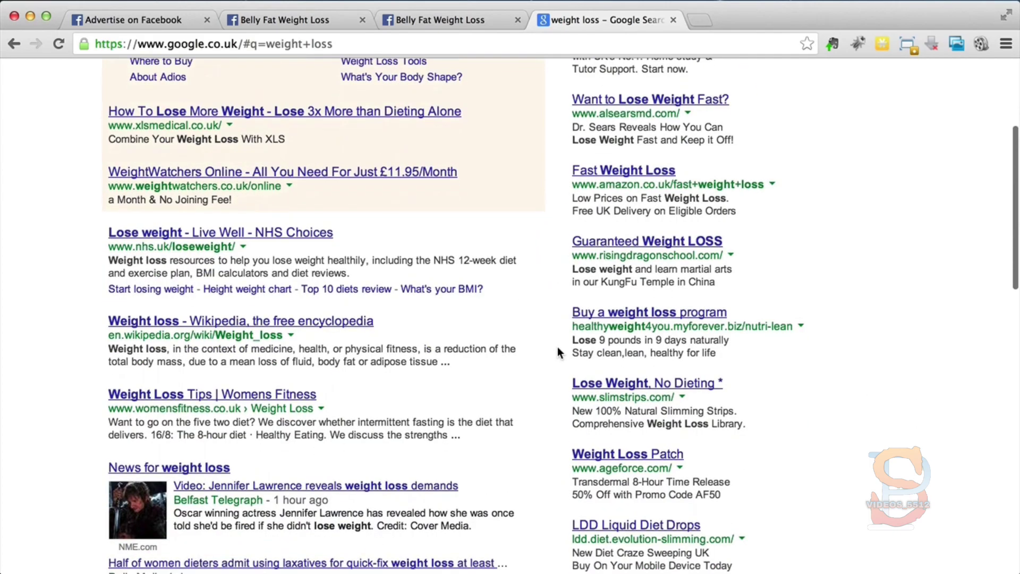
scroll(557, 347, "up", 5)
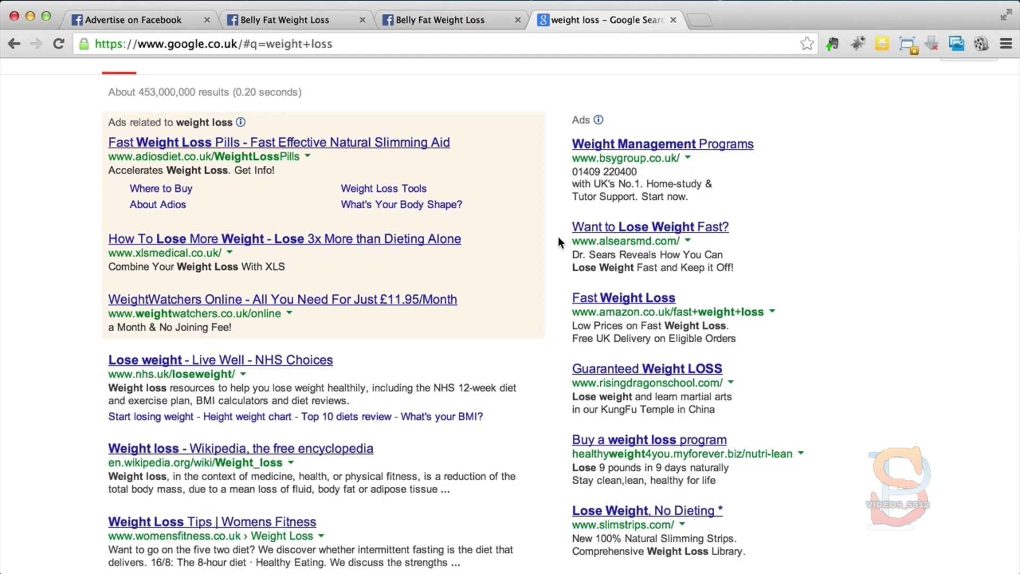
scroll(558, 238, "down", 1)
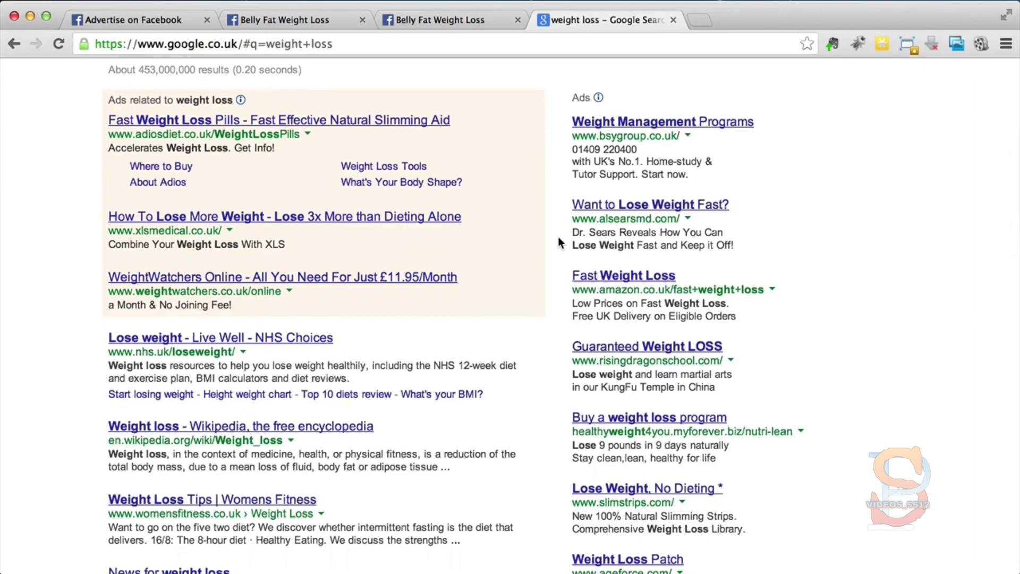
scroll(559, 240, "down", 10)
scroll(558, 240, "up", 11)
scroll(558, 238, "up", 1)
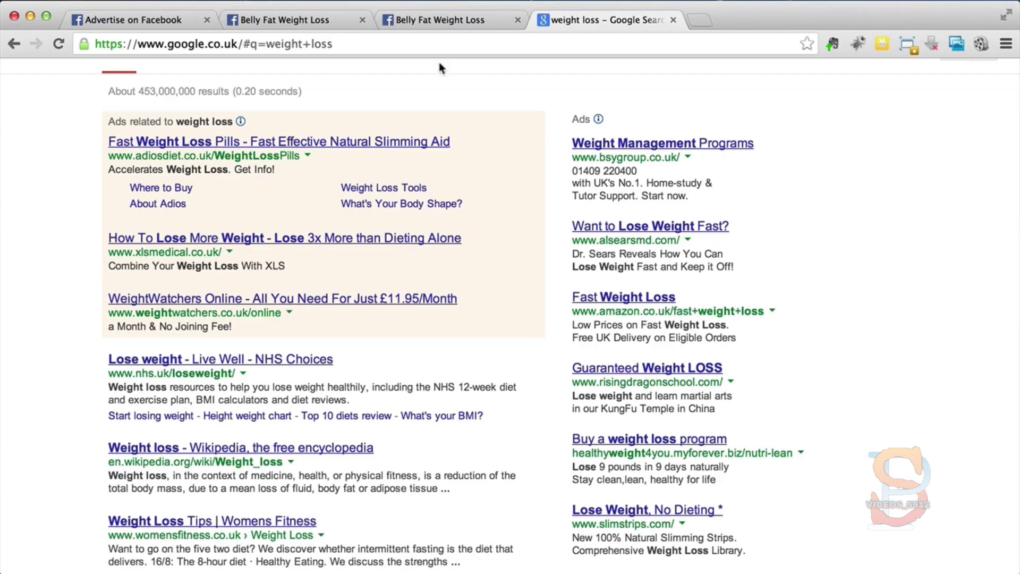
Step: Return to the Facebook ad and set its headline to "Want To Lose Weight Fast?", with a capital T in "To"
left_click(430, 21)
left_click(118, 21)
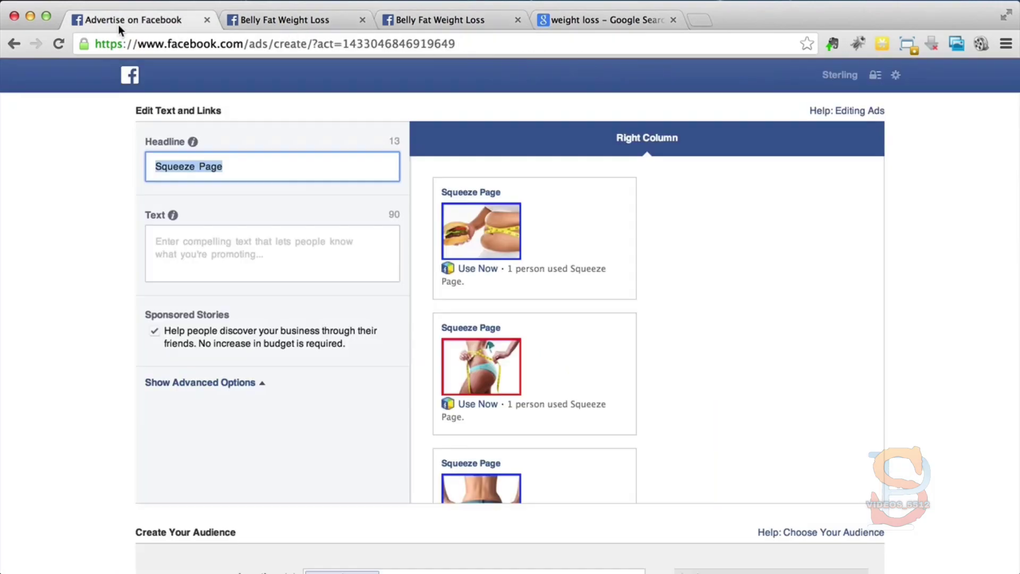
type("Want to Lose Weight Fast?")
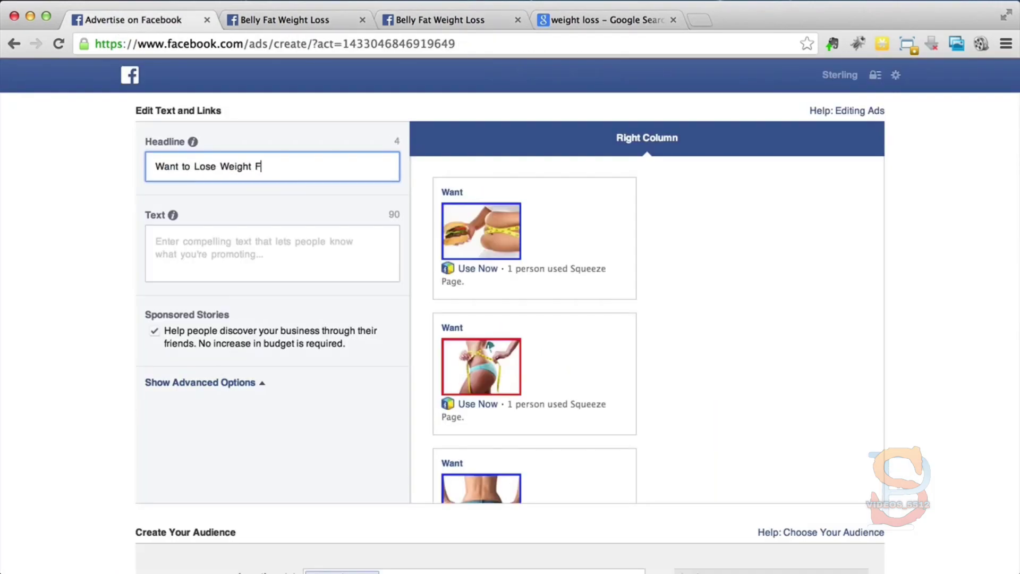
left_click(156, 166)
key("Right")
key("Right")
key("Right")
key("Right")
key("Right")
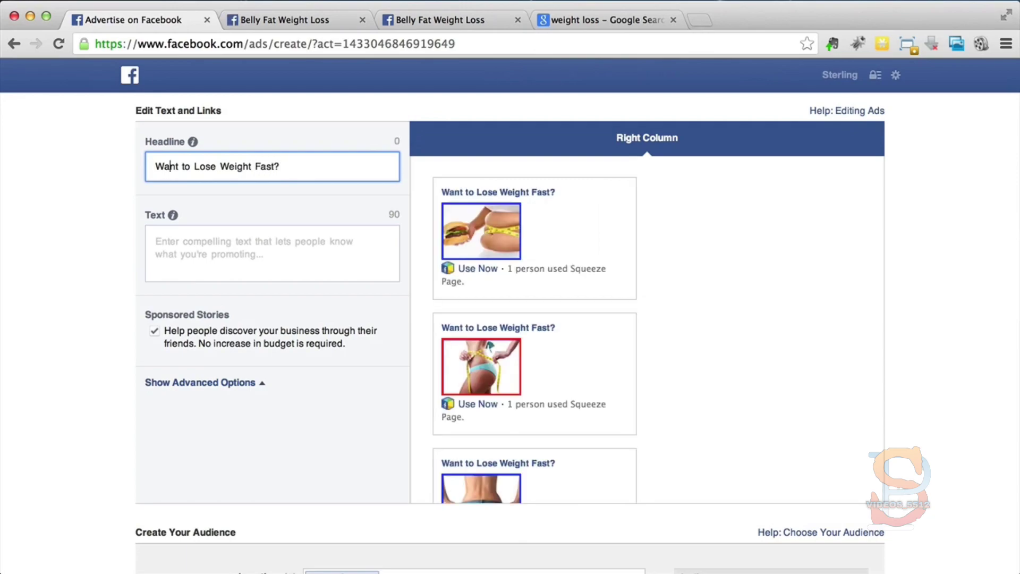
key("Delete")
type("T")
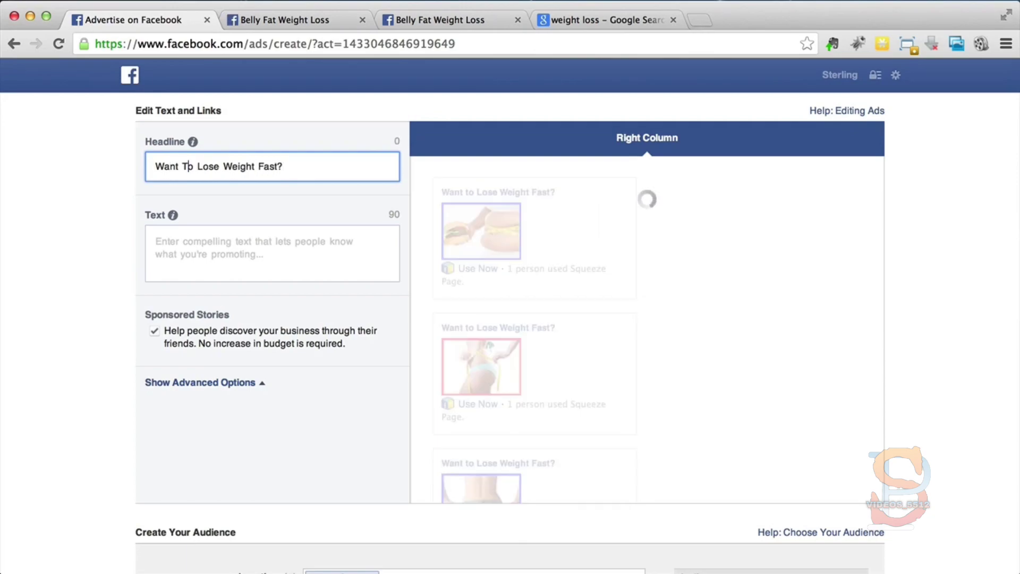
Step: Try the headline wording "Want To Lose Weight Faster?" against the character limit, and revert it to "Want To Lose Weight Fast?"
left_click_drag(396, 141, 401, 142)
left_click(276, 167)
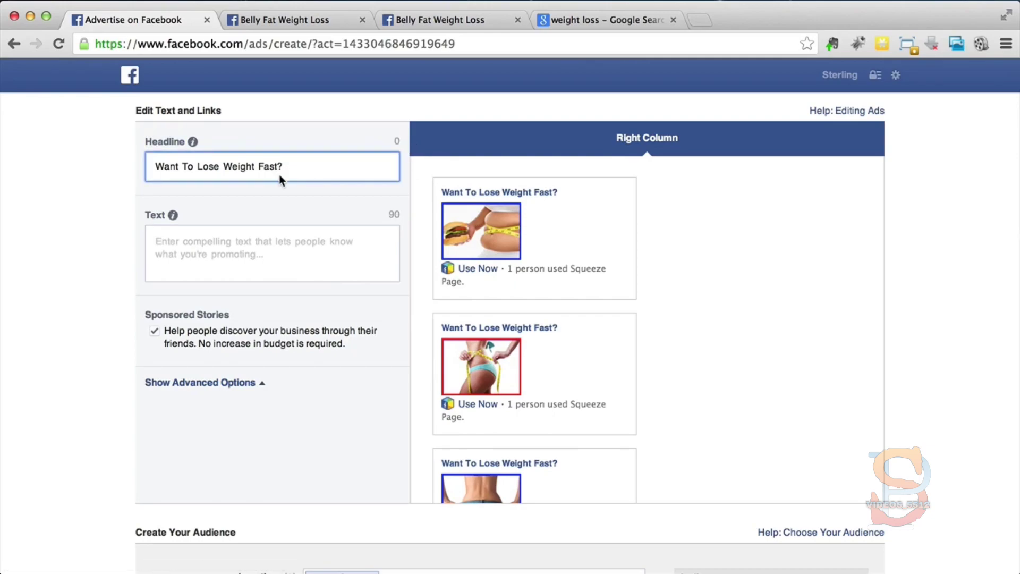
type("er")
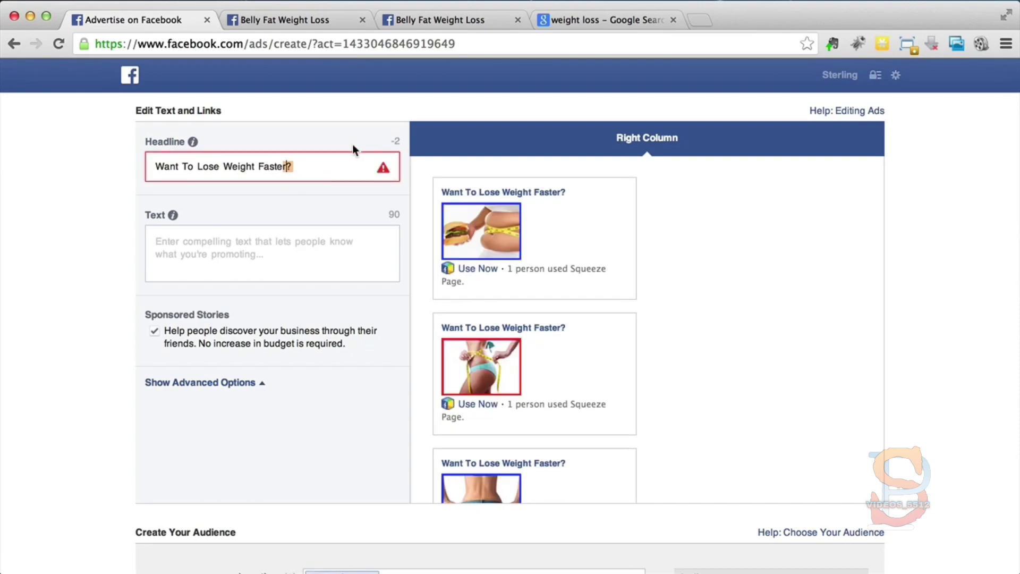
key("BackSpace")
key("BackSpace")
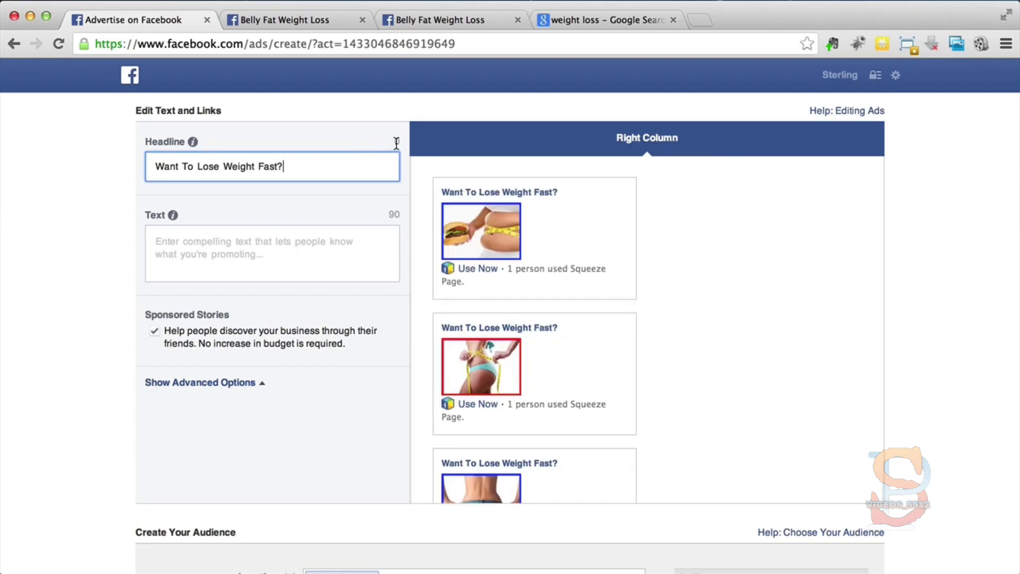
key("BackSpace")
type("?")
Step: Return to the Google results and highlight "Reveals How You Can Lose Weight Fast and Keep it Off!" in the sponsored ad's description
left_click(575, 24)
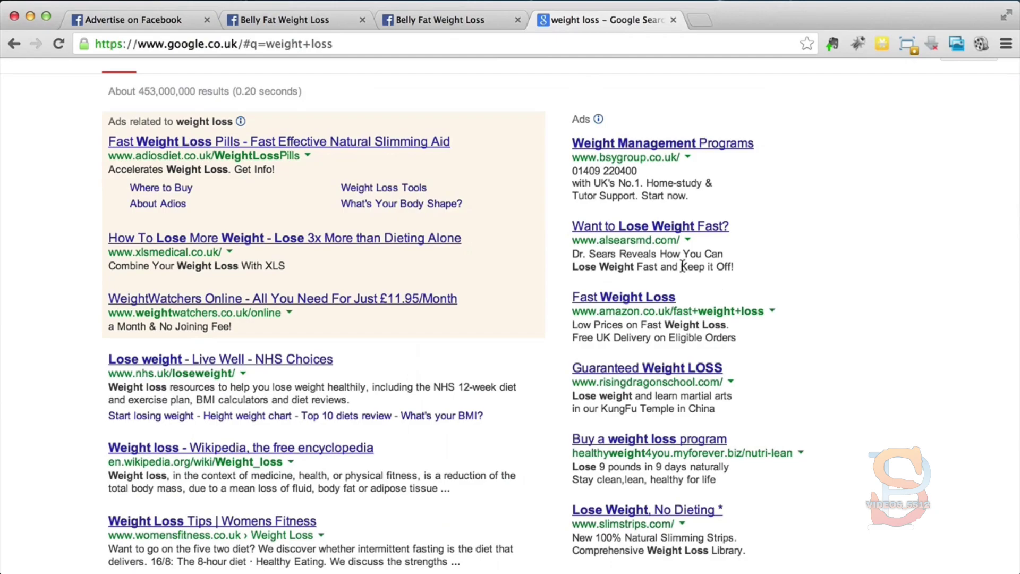
scroll(562, 258, "down", 2)
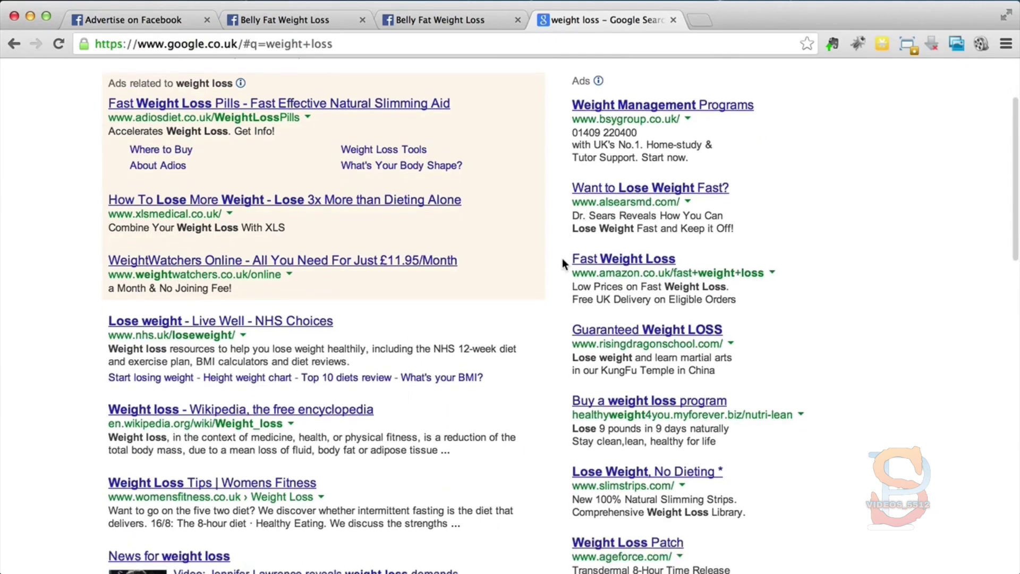
left_click_drag(620, 213, 735, 229)
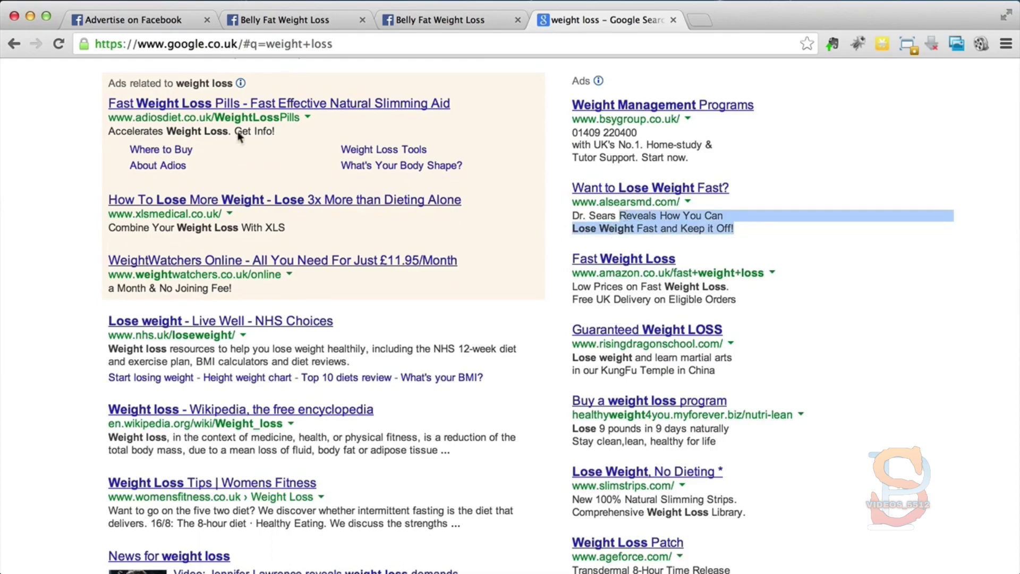
Step: Return to the Facebook ad and enter the text "Ex-fatty Reveals How He Lost 12 Pounds In 3 Weeks With No Diet, No Strict Workouts"
left_click(149, 18)
left_click(278, 253)
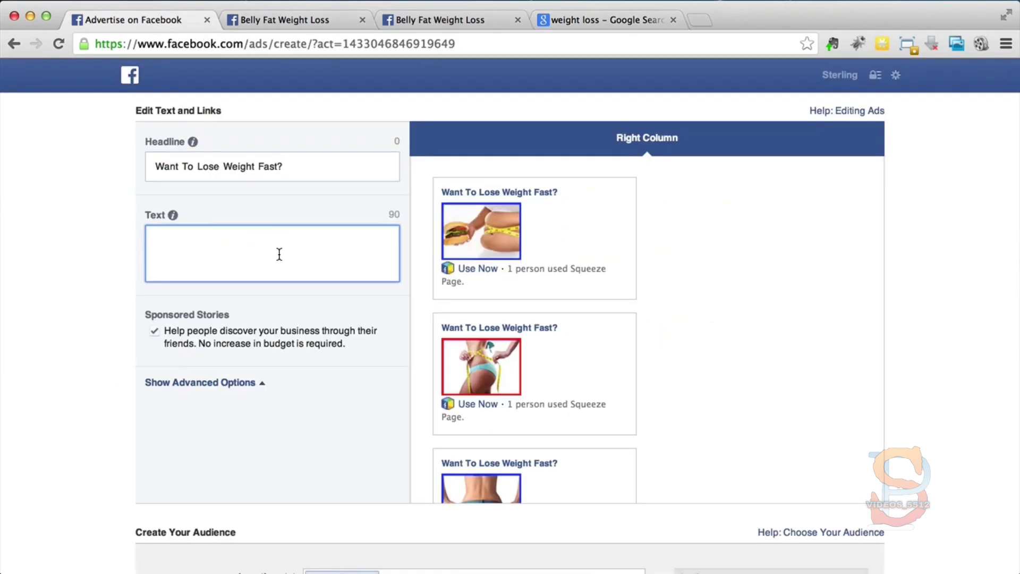
type("Ex-fatty Reveals How He Lost 12")
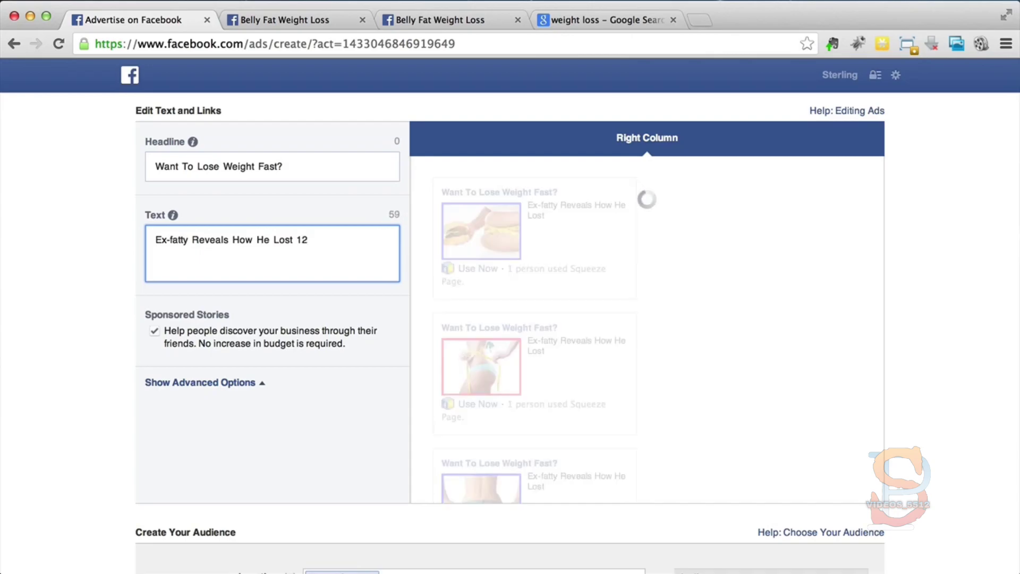
type(" Pounds In 3 Weeks With No Diet, No Strict Workouts")
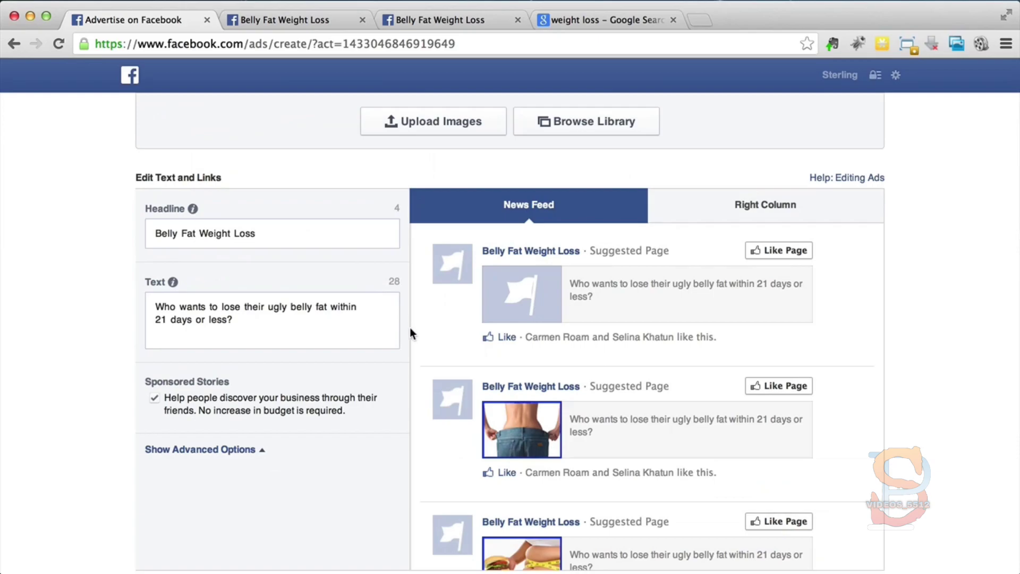
Step: Remove the 254 x 160 placeholder flag image from the images of the Belly Fat Weight Loss page ad
scroll(409, 327, "down", 5)
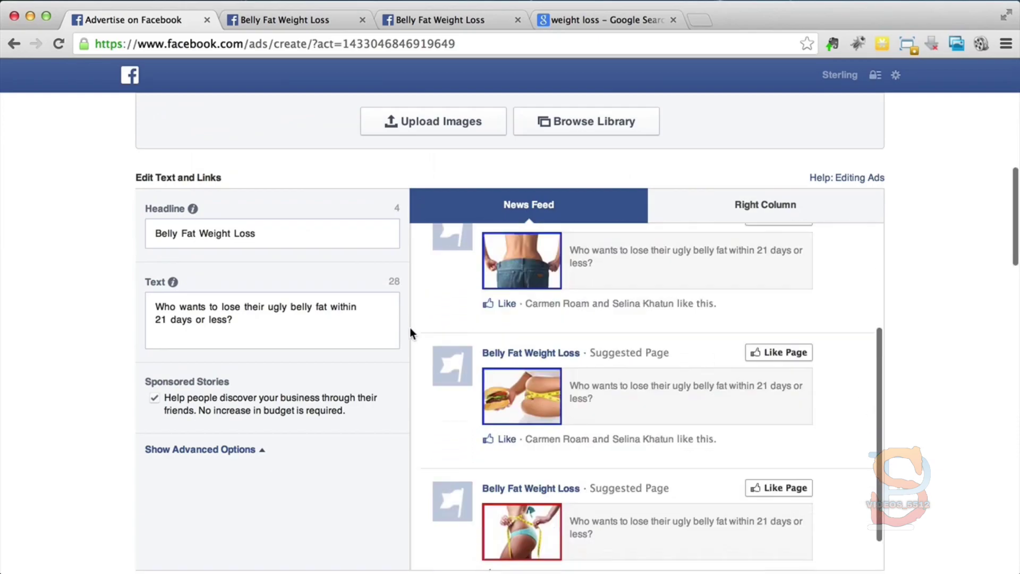
scroll(410, 327, "down", 2)
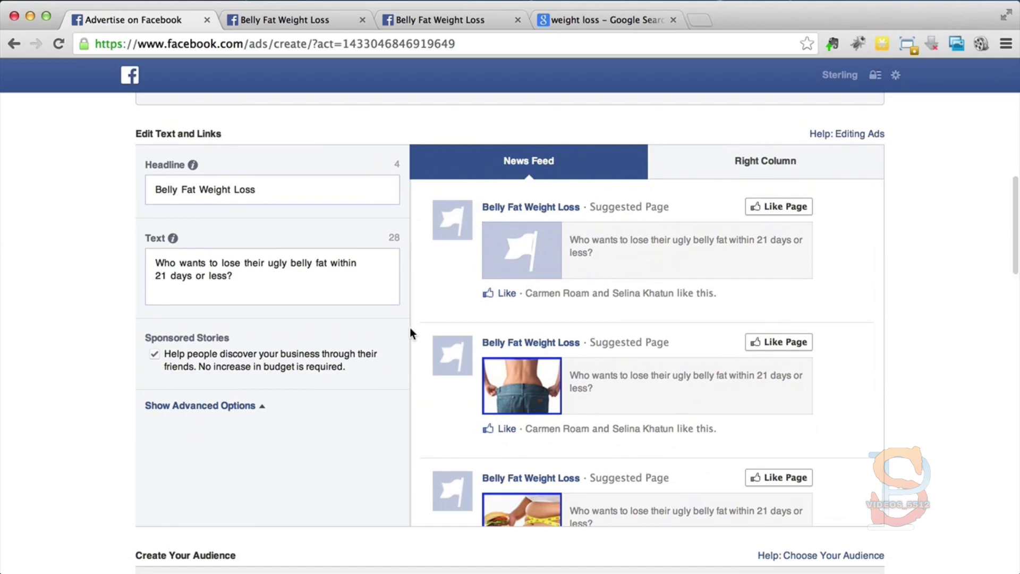
scroll(410, 329, "up", 4)
scroll(410, 333, "up", 1)
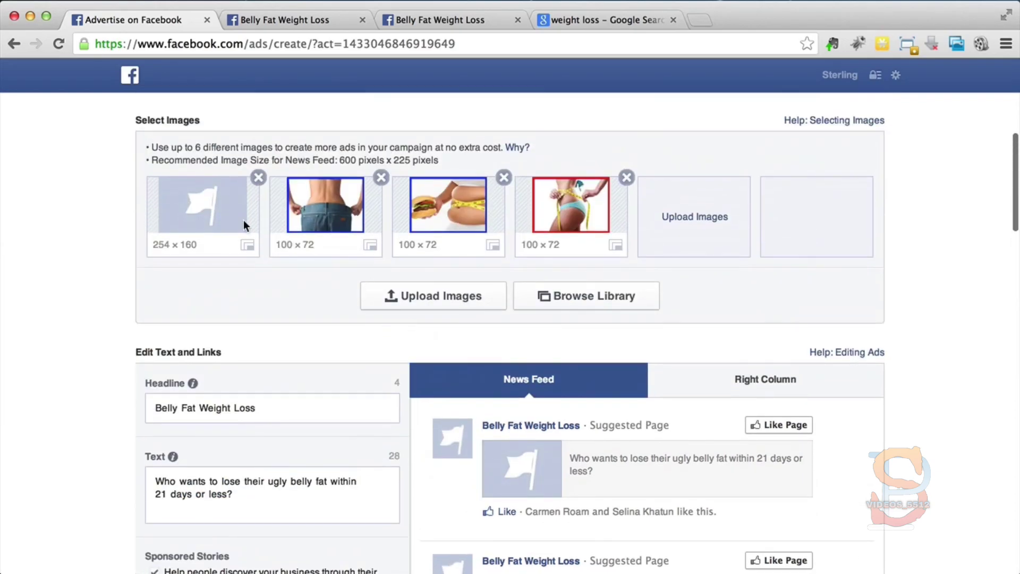
left_click(258, 179)
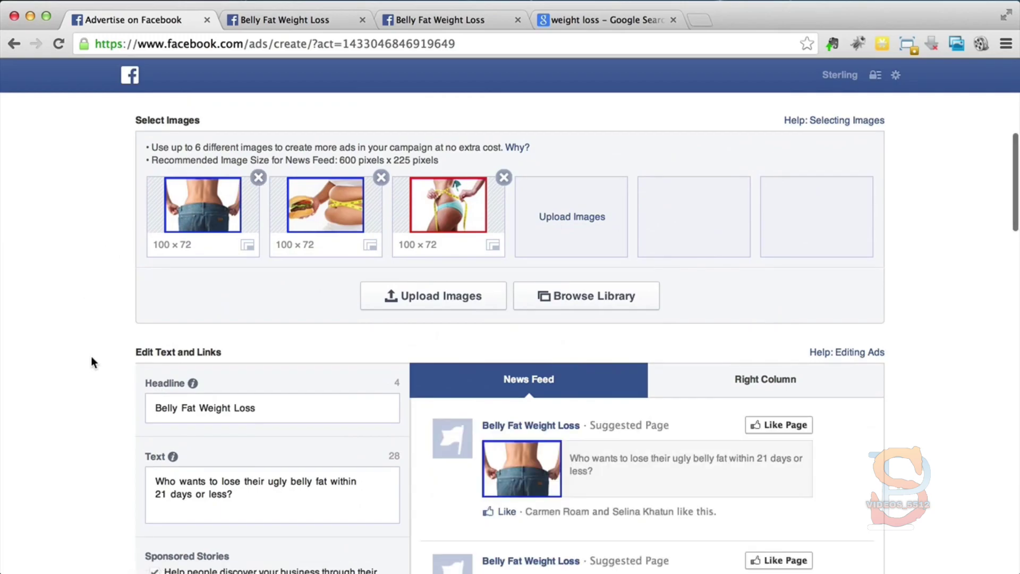
Step: Examine the news feed previews of the Belly Fat Weight Loss ad for each selected image
scroll(91, 357, "down", 5)
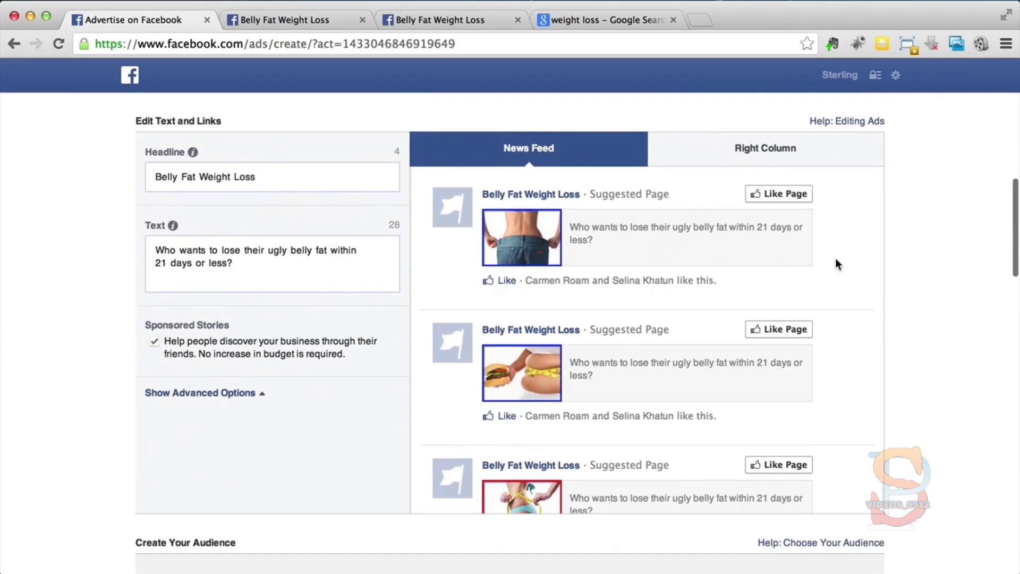
scroll(836, 264, "down", 2)
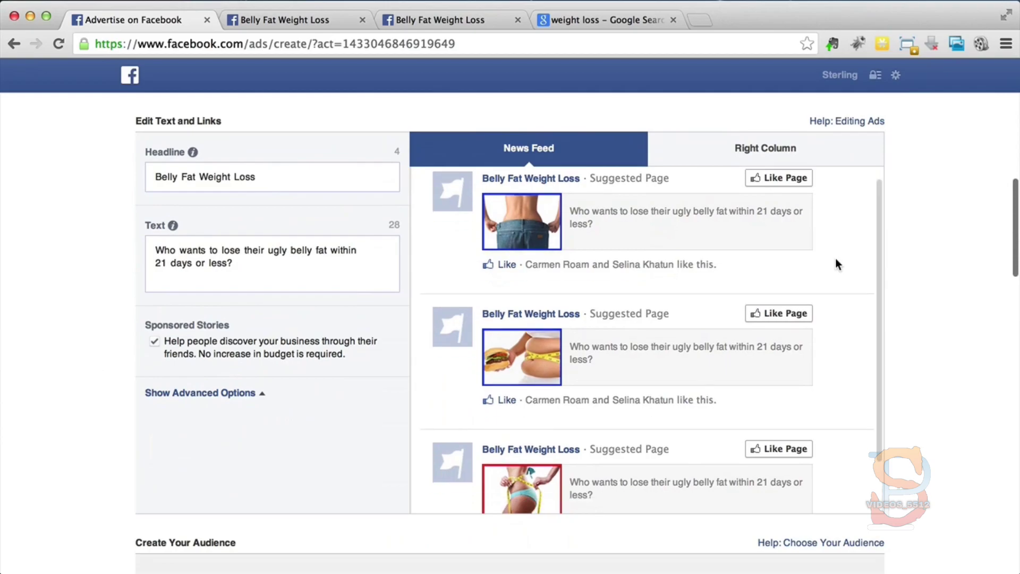
scroll(836, 264, "down", 2)
scroll(836, 264, "up", 3)
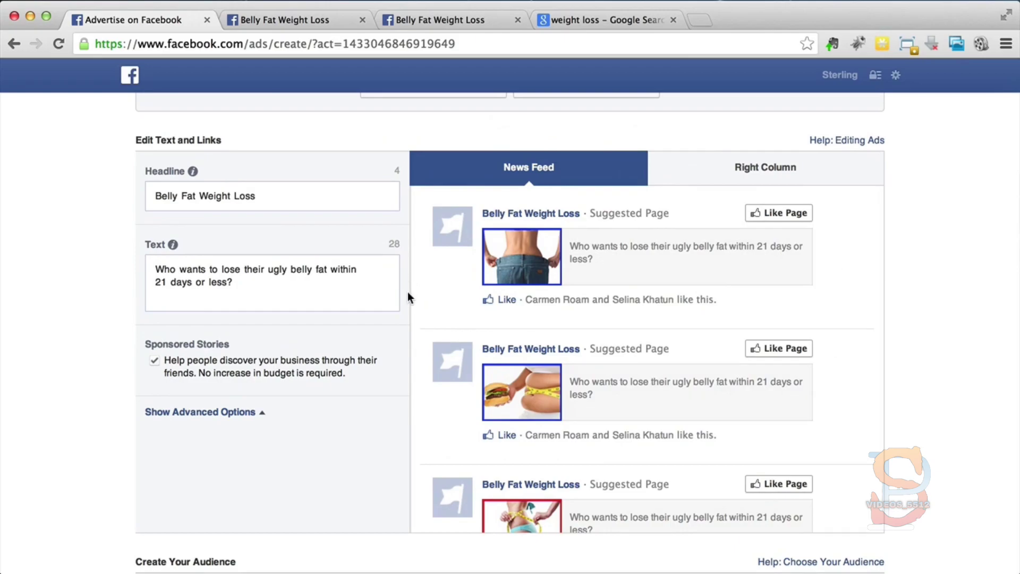
scroll(407, 291, "down", 5)
scroll(408, 296, "up", 4)
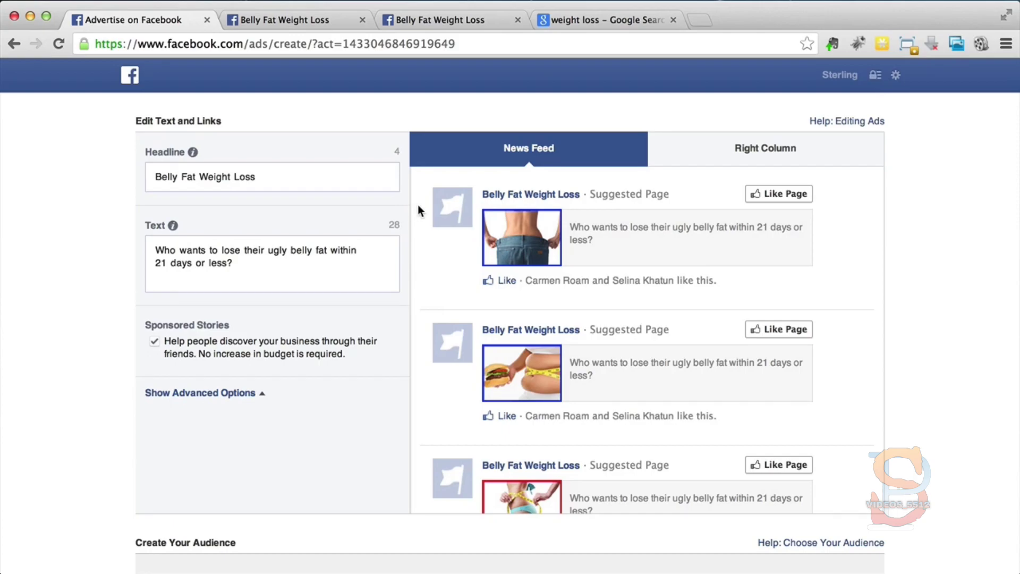
scroll(418, 205, "up", 1)
scroll(418, 205, "down", 1)
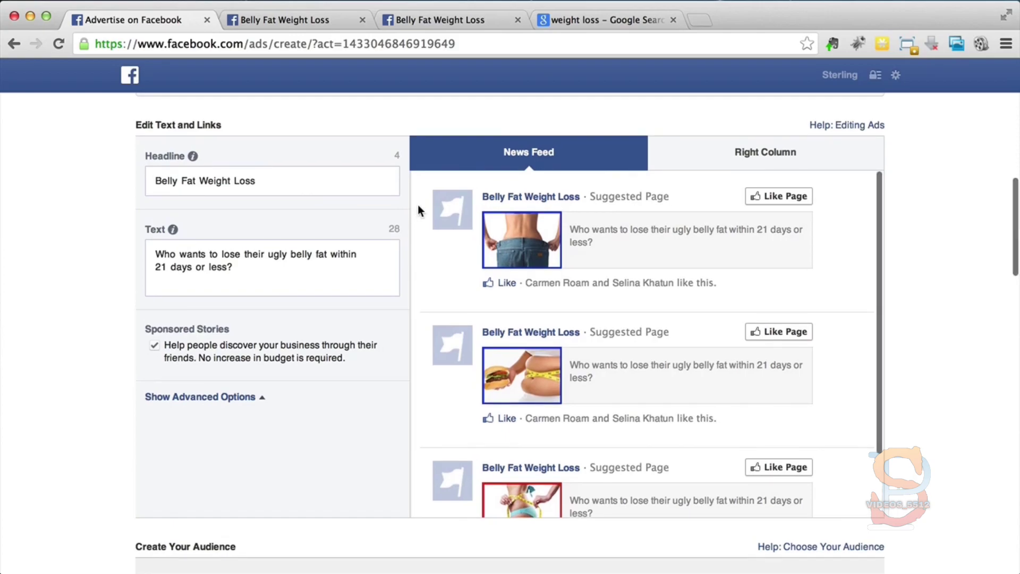
scroll(418, 207, "down", 1)
scroll(418, 211, "up", 1)
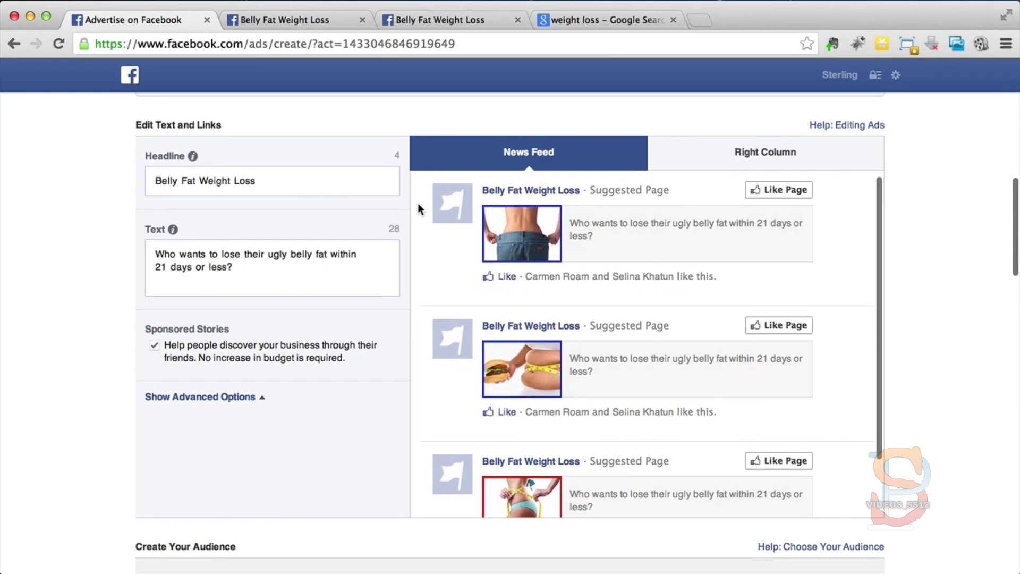
scroll(419, 199, "up", 1)
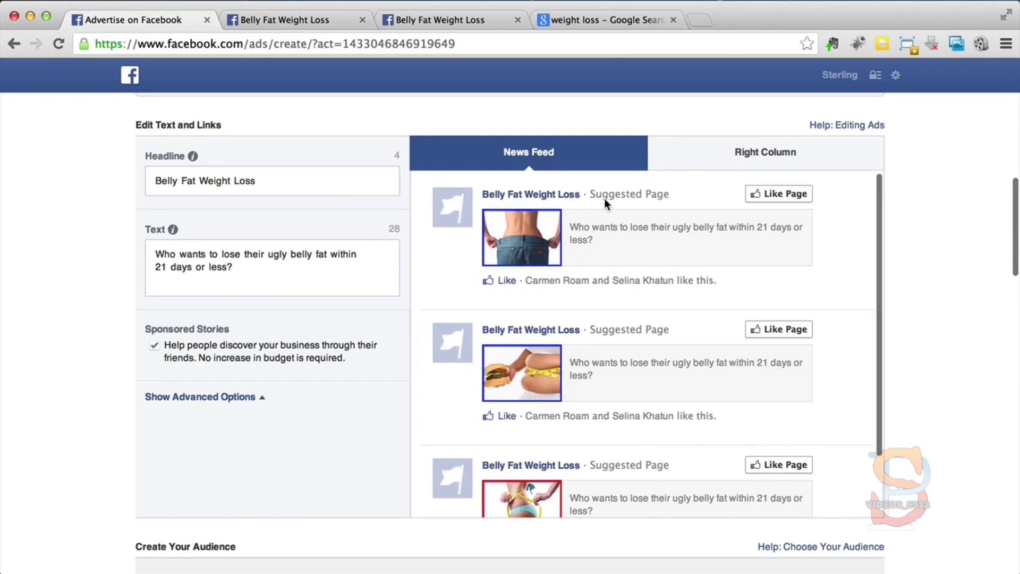
Step: Compare the ad's right column previews with its news feed previews, ending on the right column version
left_click(688, 153)
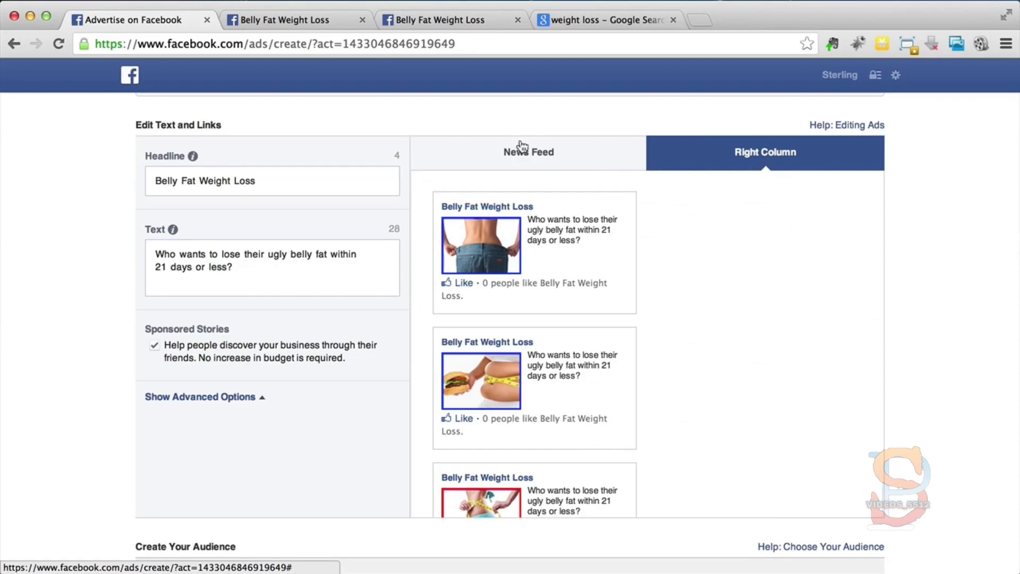
left_click(480, 151)
scroll(796, 244, "down", 5)
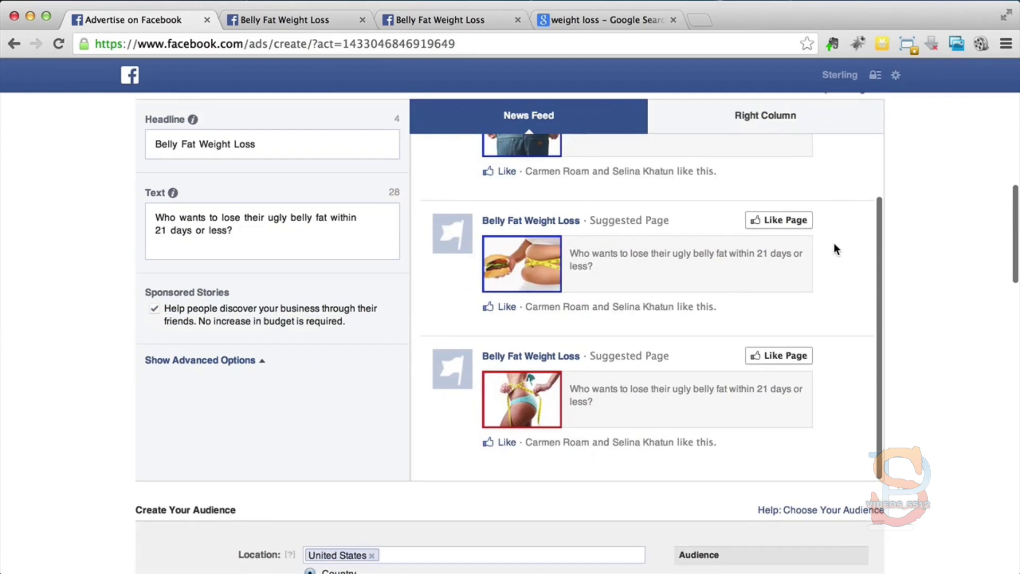
scroll(834, 244, "up", 6)
left_click(802, 175)
scroll(627, 244, "down", 5)
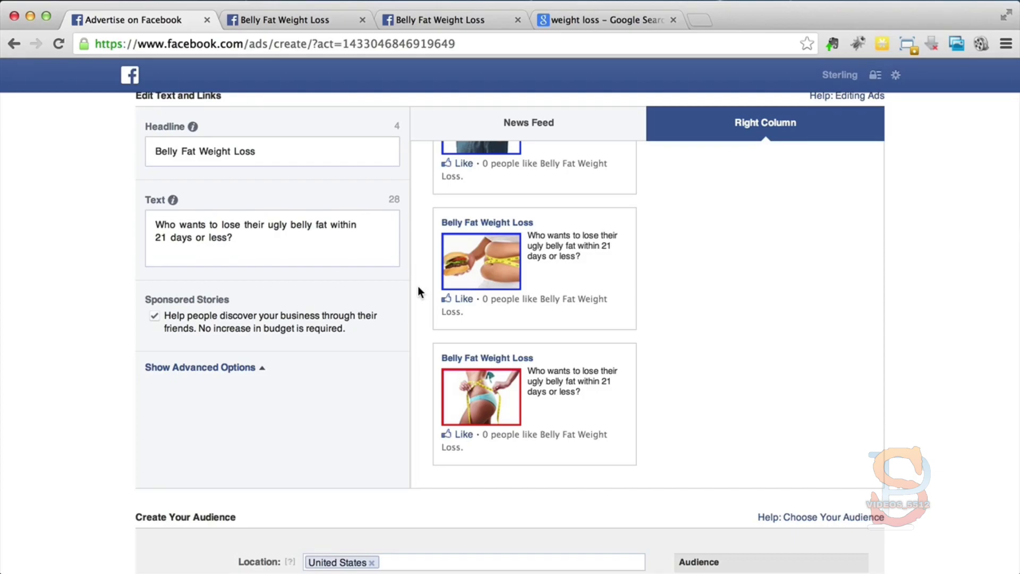
Step: Look through the audience targeting options, from location, age and gender to interests, custom audiences and connections
scroll(29, 291, "down", 10)
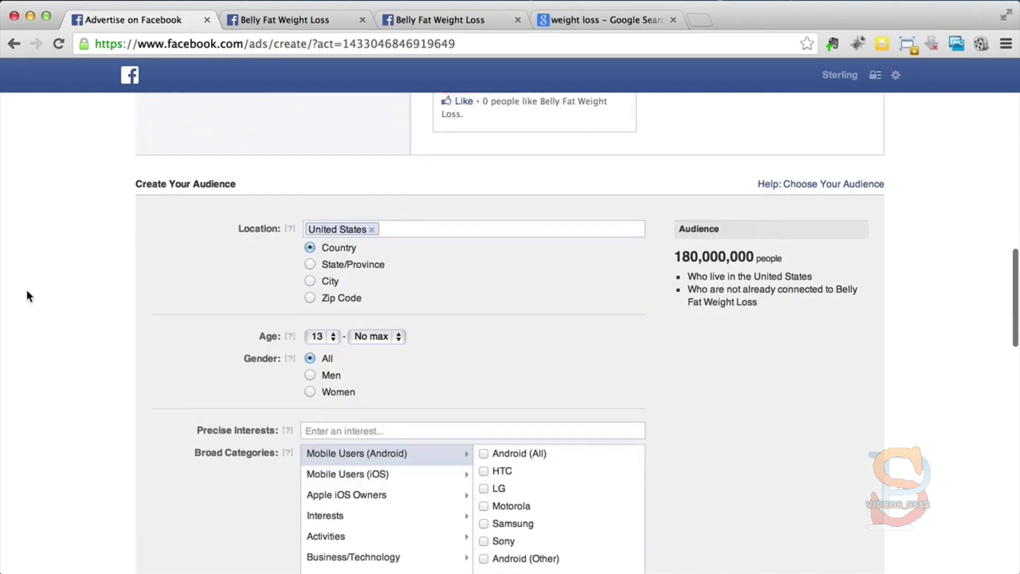
scroll(27, 292, "down", 10)
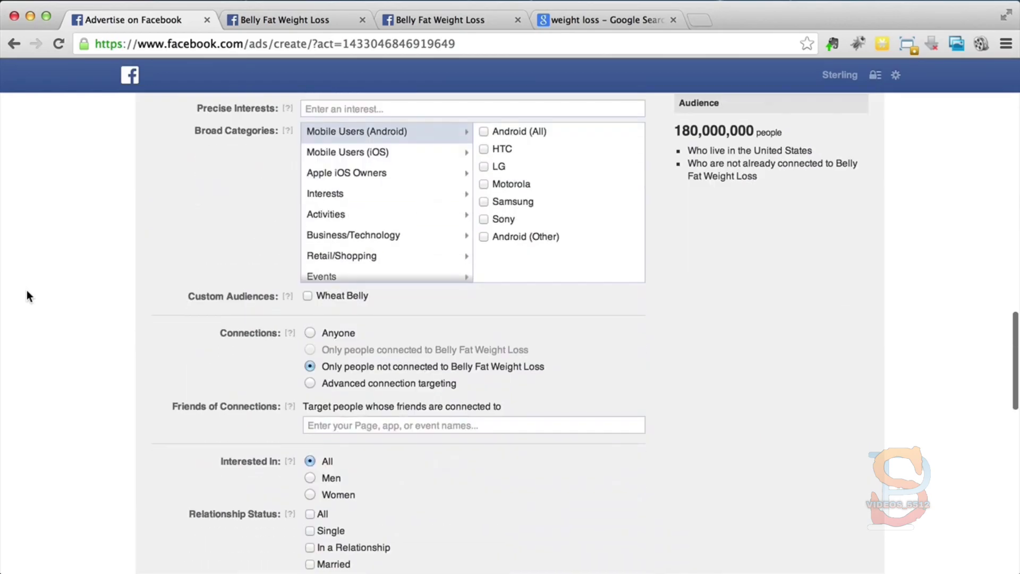
scroll(26, 291, "up", 20)
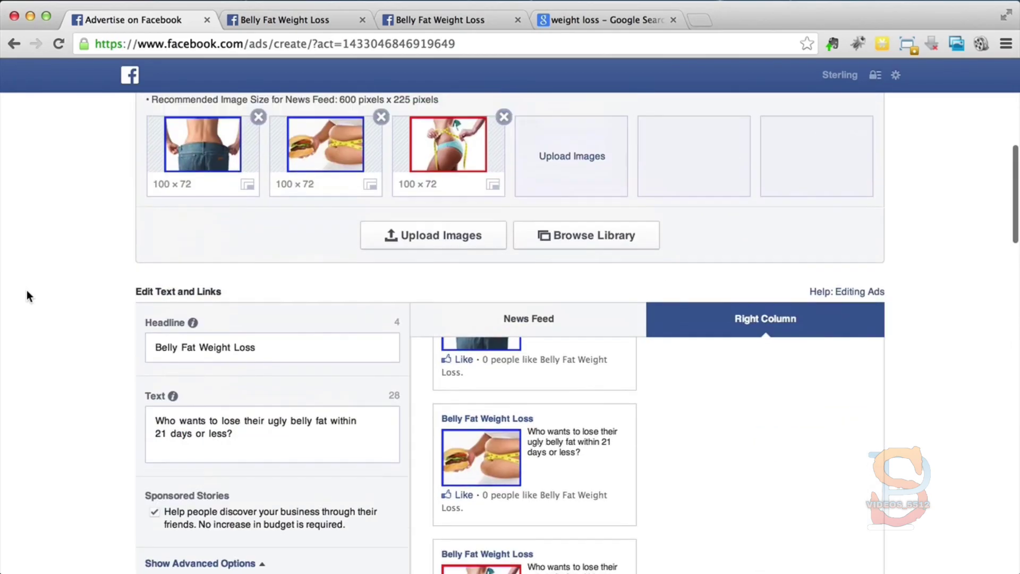
scroll(26, 291, "down", 10)
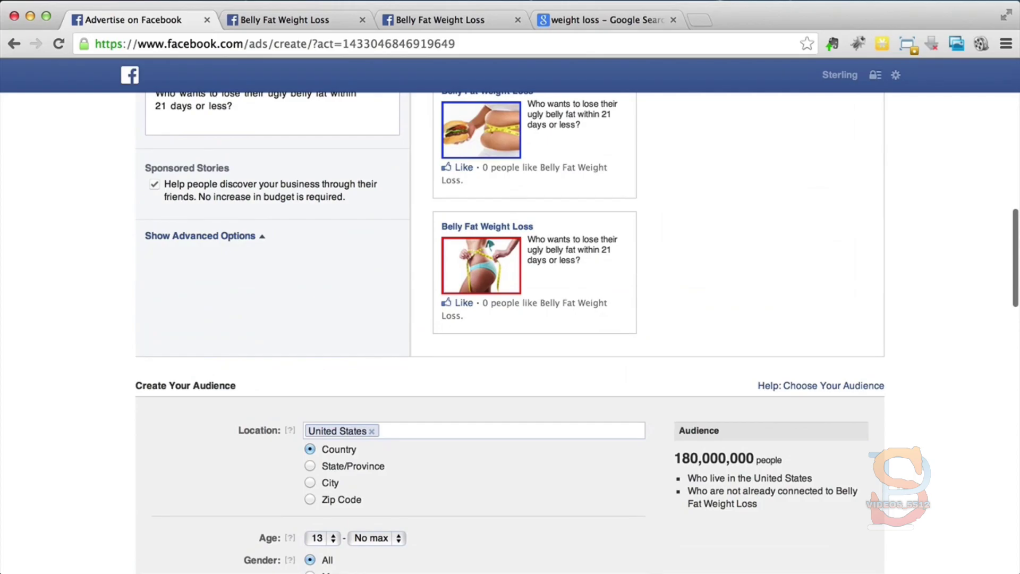
left_click(943, 0)
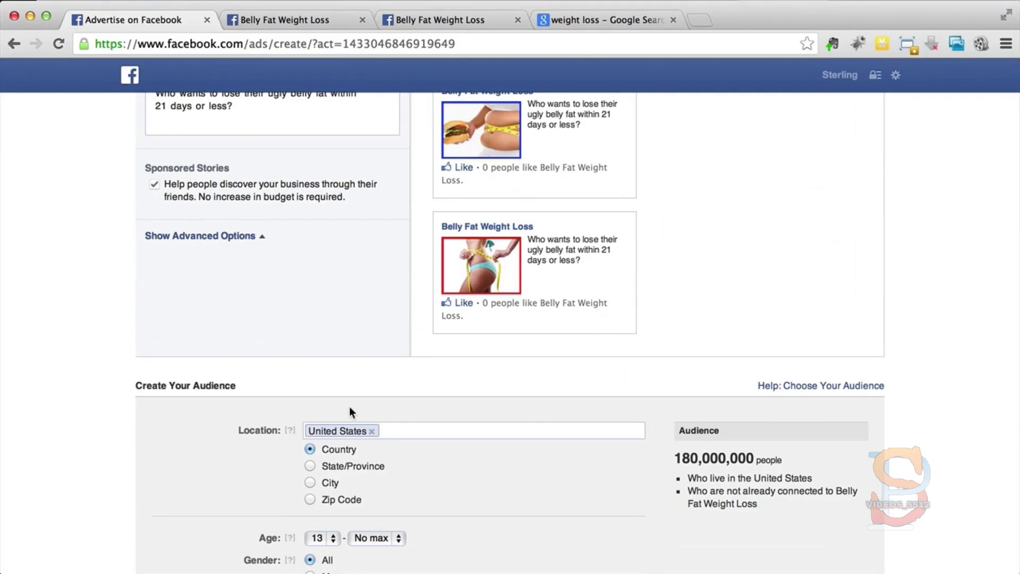
scroll(58, 404, "down", 5)
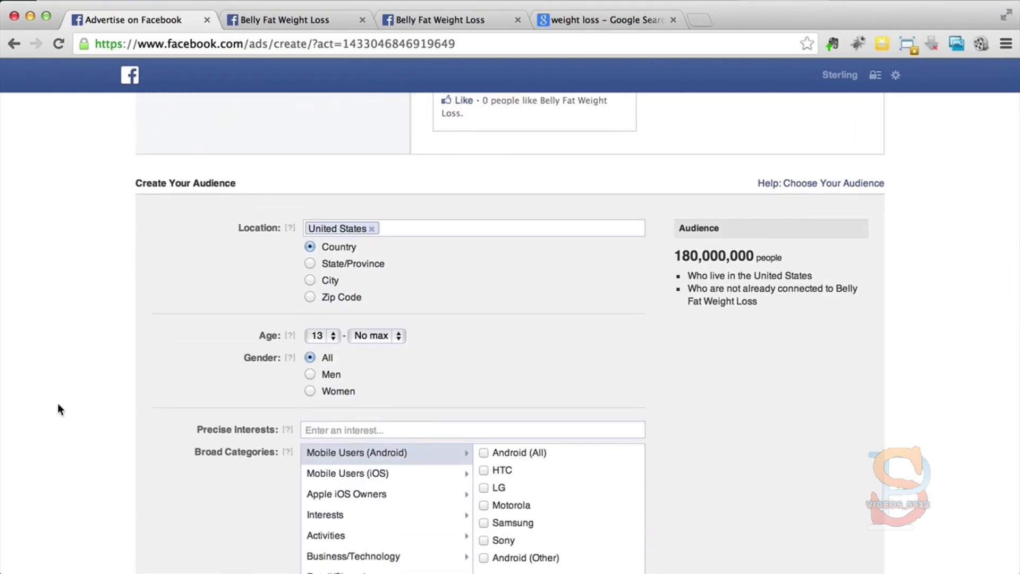
scroll(59, 407, "down", 5)
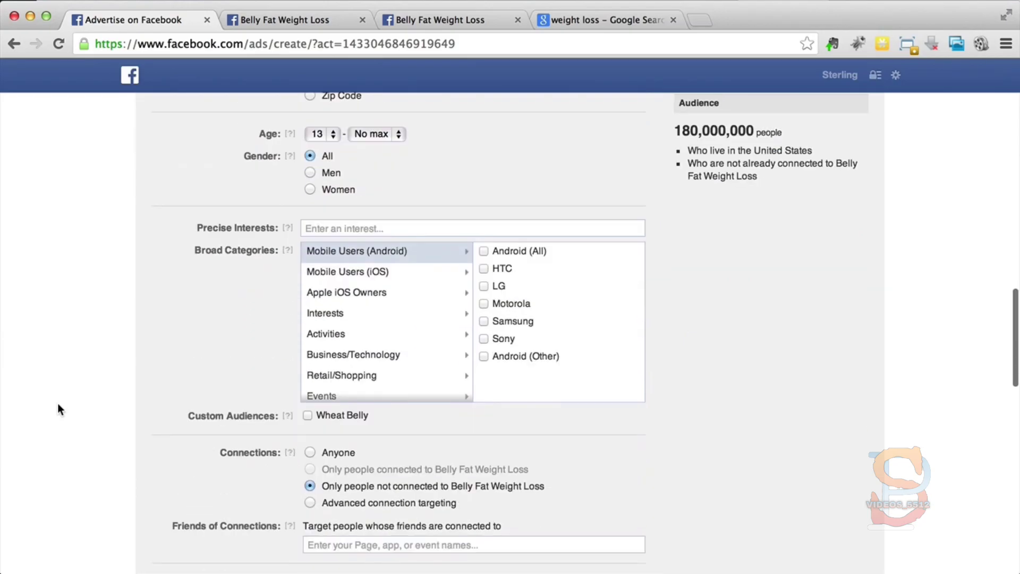
scroll(58, 407, "up", 3)
scroll(58, 408, "up", 1)
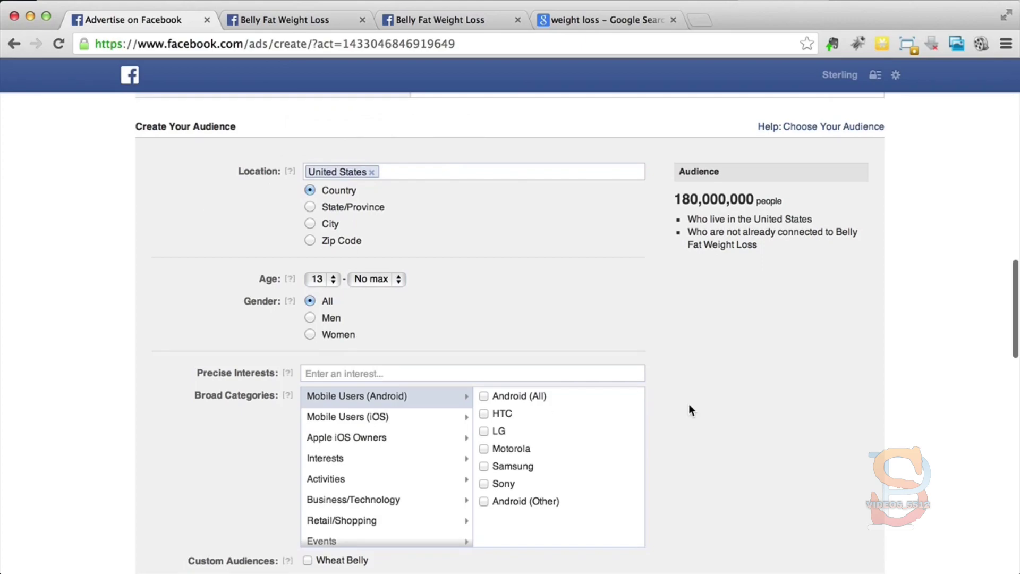
Step: Target the ad at the Wheat Belly custom audience
scroll(689, 407, "down", 1)
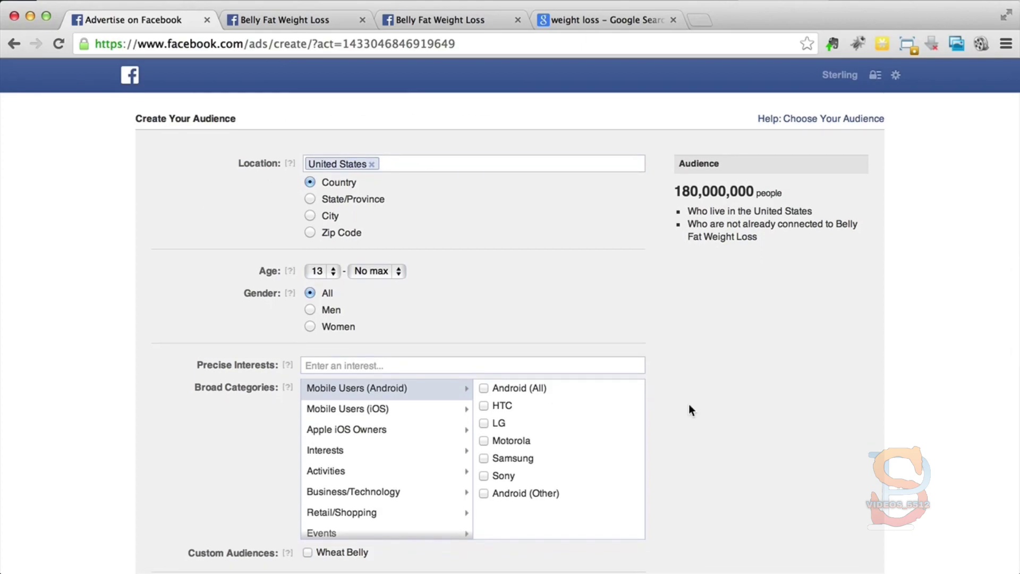
scroll(688, 408, "down", 1)
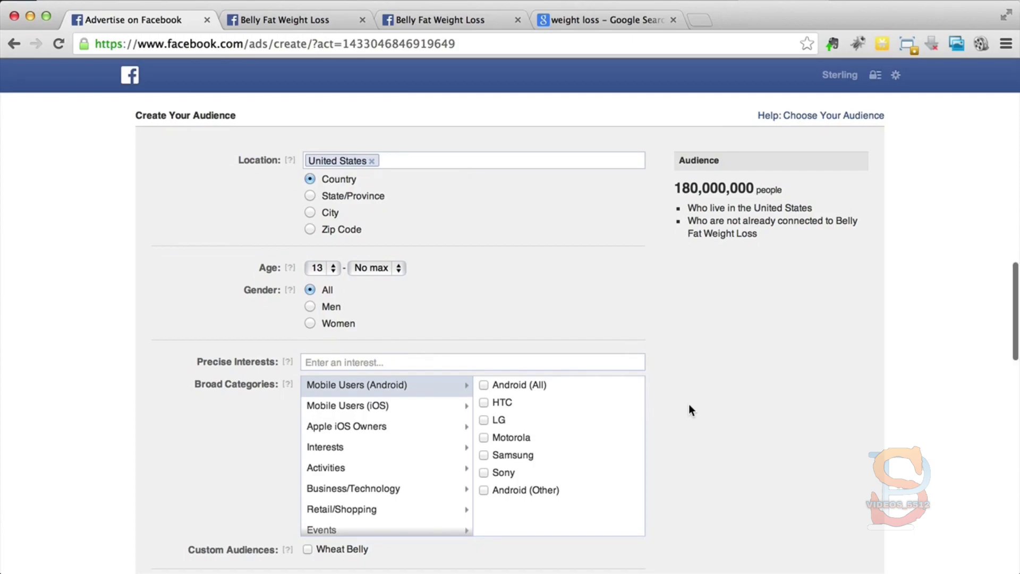
scroll(689, 404, "down", 3)
mouse_move(290, 482)
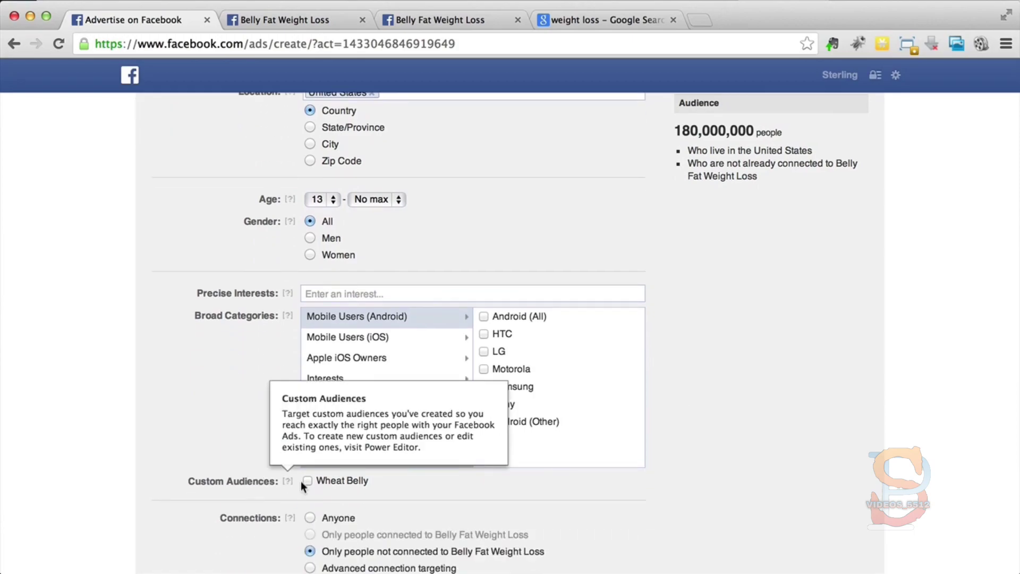
left_click(307, 481)
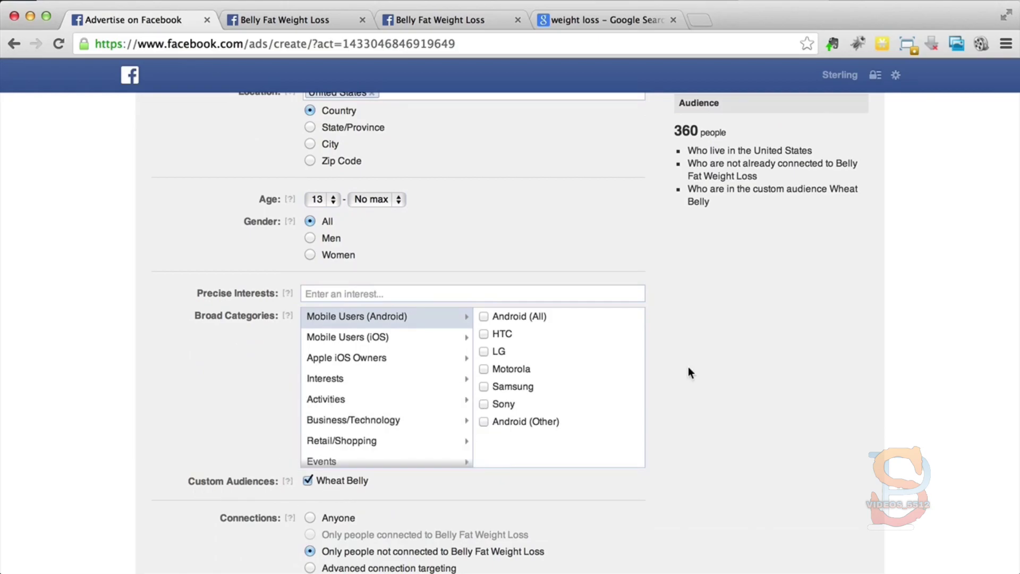
Step: Set the audience's age range to 20 to 50
scroll(688, 366, "up", 3)
scroll(687, 367, "down", 2)
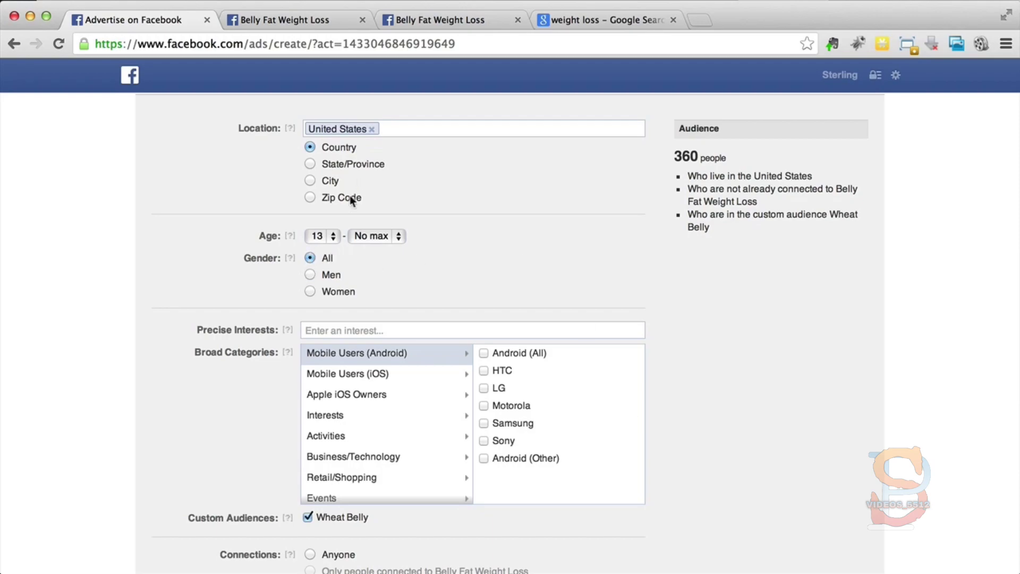
left_click(320, 238)
left_click(324, 331)
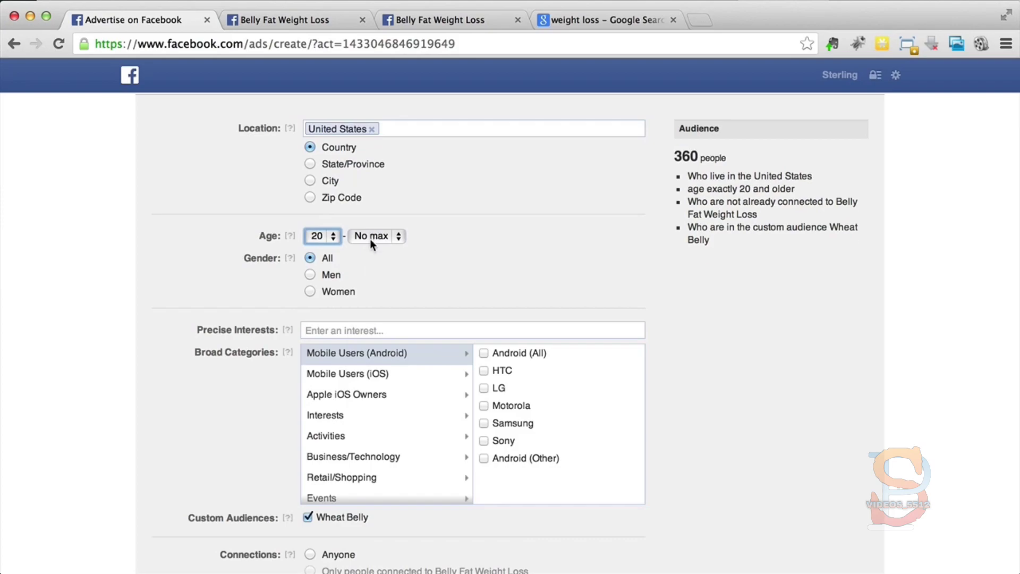
left_click(370, 237)
left_click(362, 32)
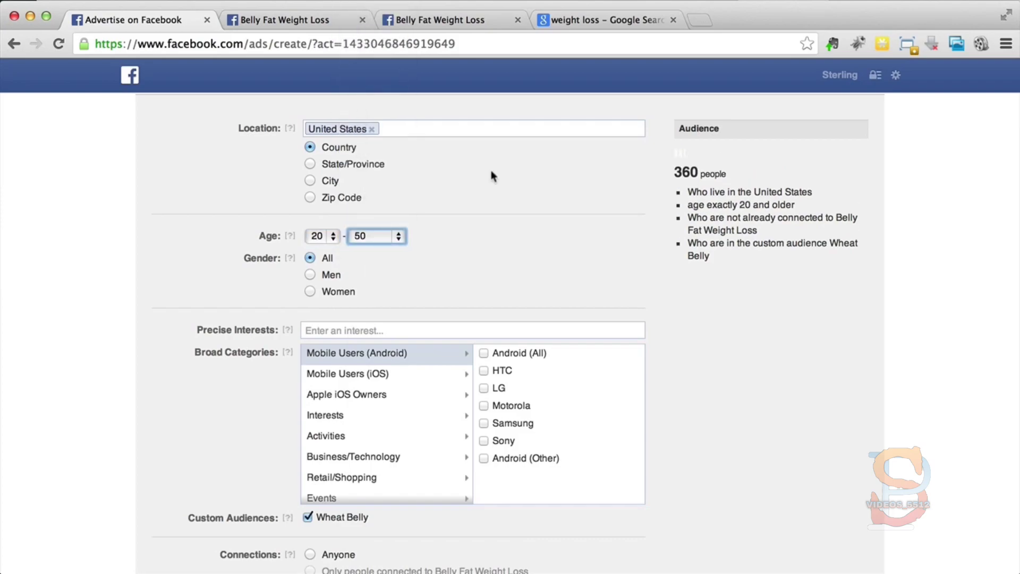
left_click(506, 191)
Step: Remove the upper age limit from the audience by setting the maximum age to No max
scroll(505, 186, "up", 1)
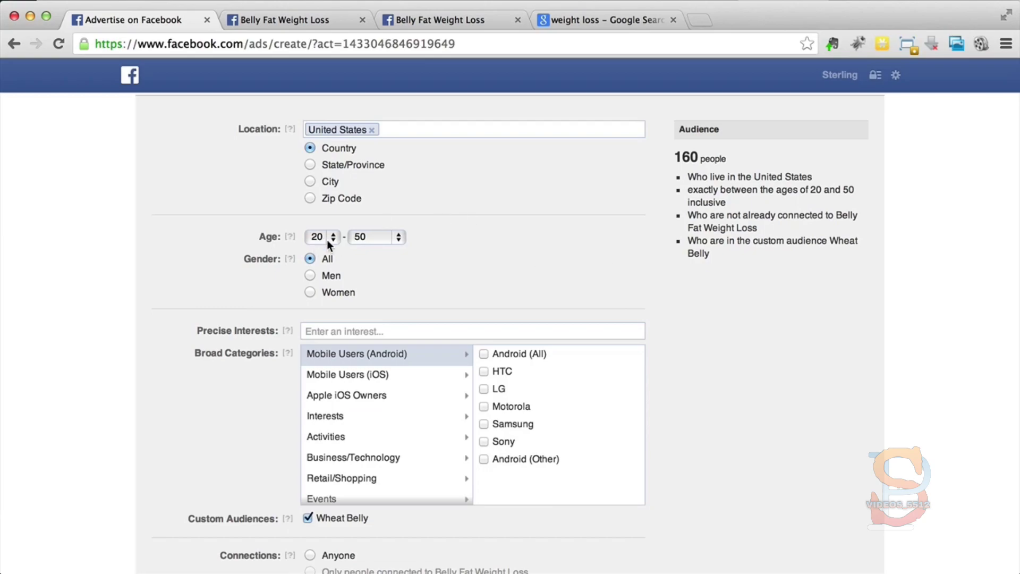
left_click(357, 239)
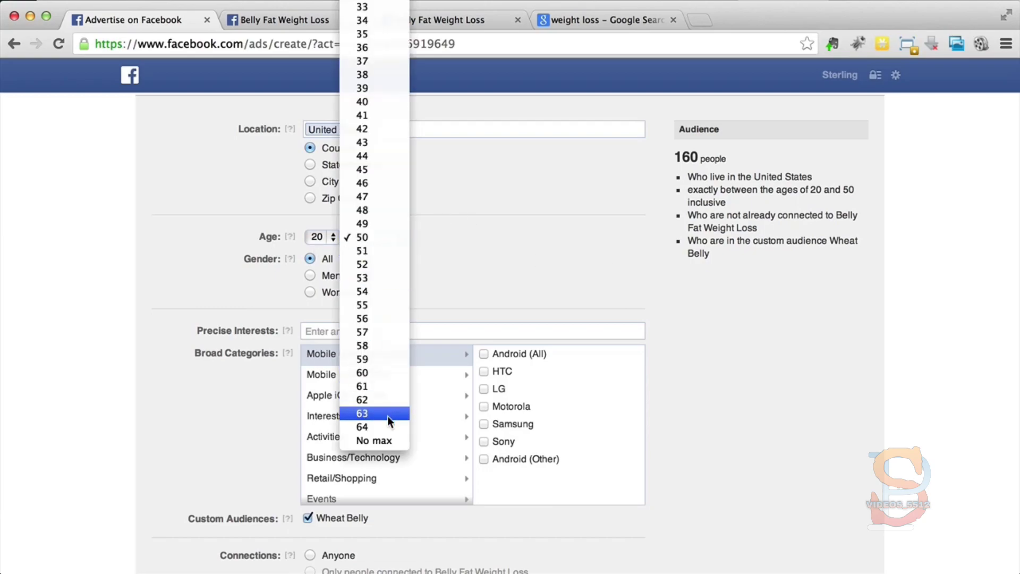
left_click(390, 441)
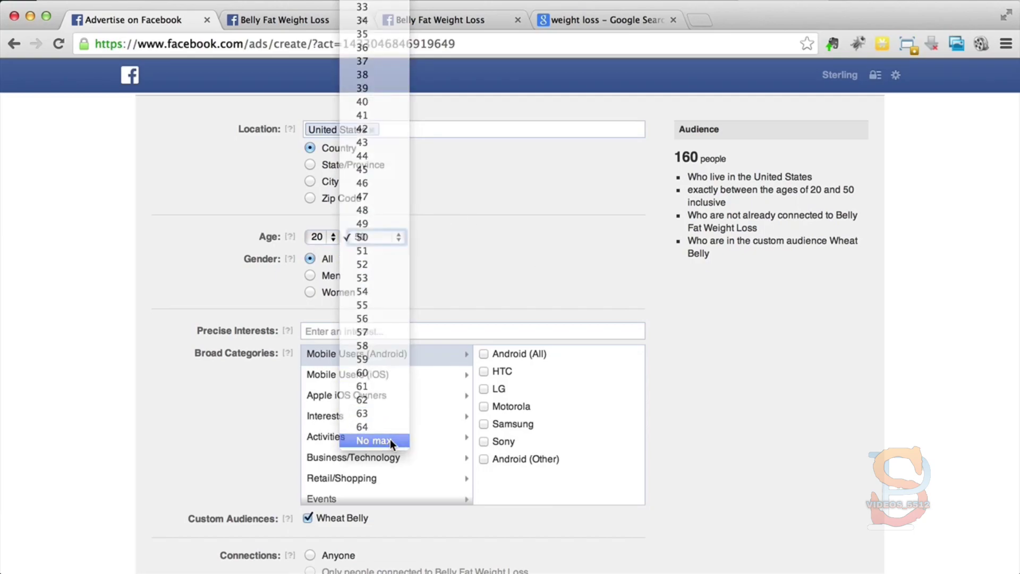
Step: Add United Kingdom, Australia and New Zealand to the audience's target countries
left_click(469, 278)
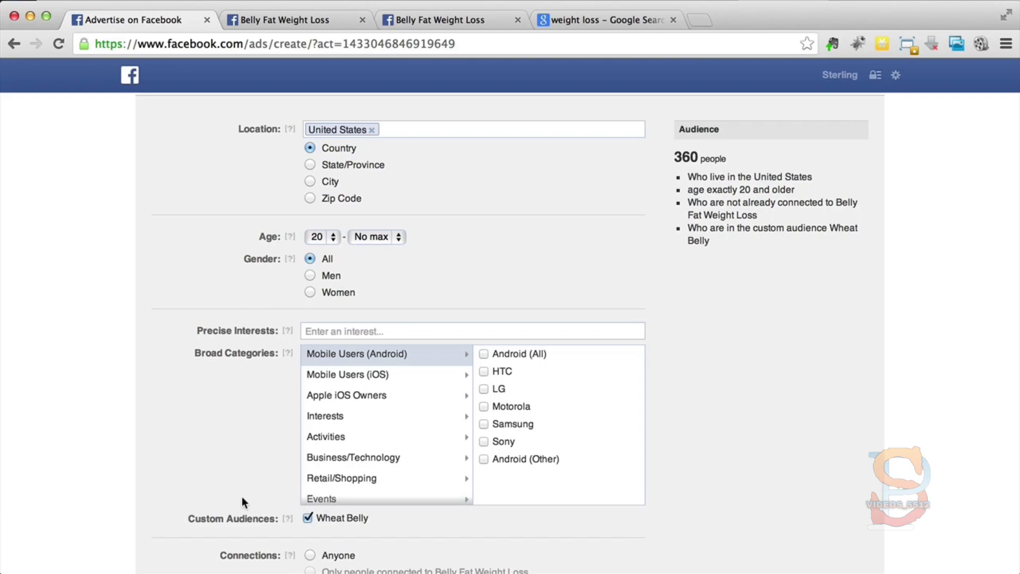
left_click(559, 128)
type("united")
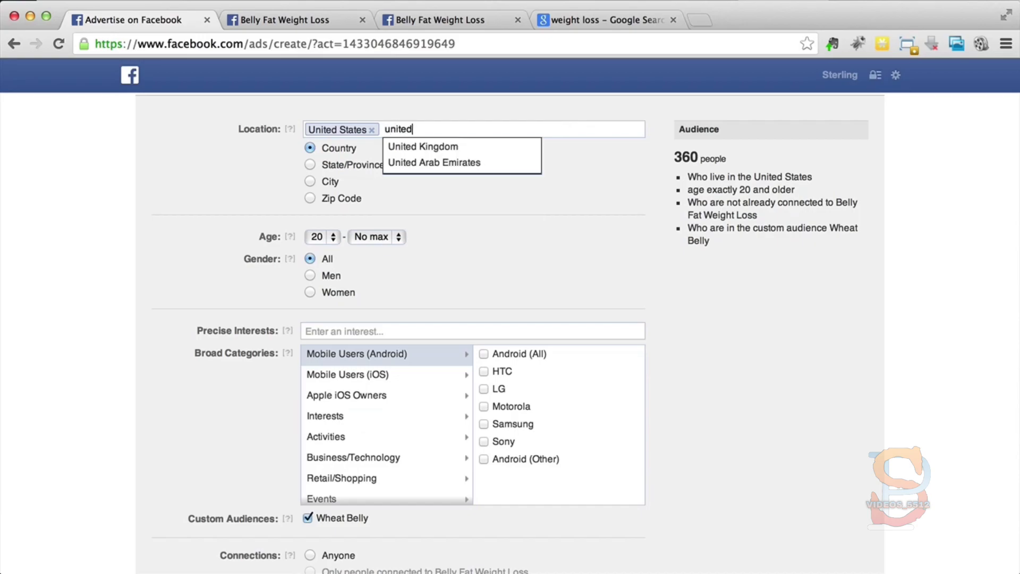
left_click(499, 149)
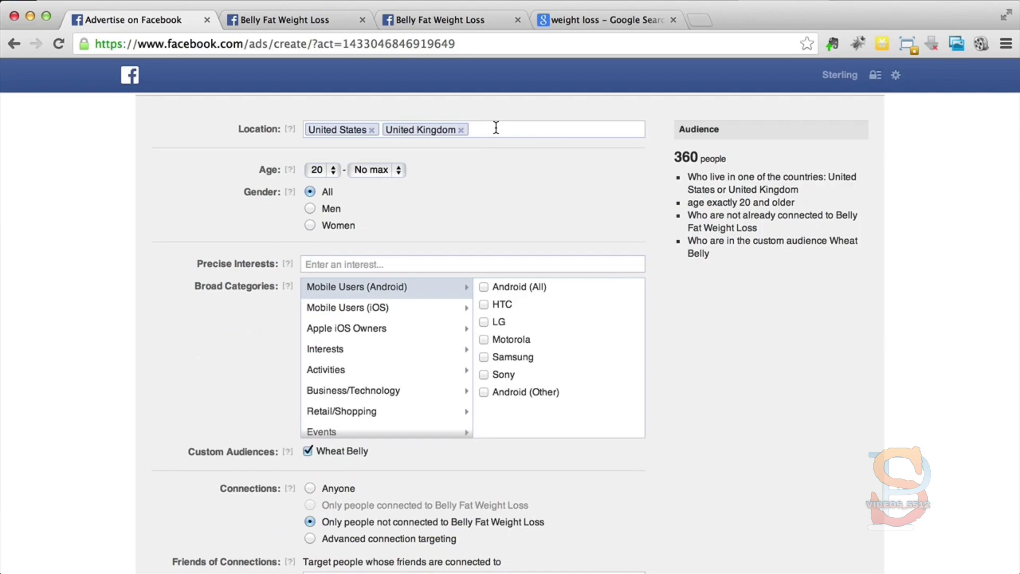
type("aust")
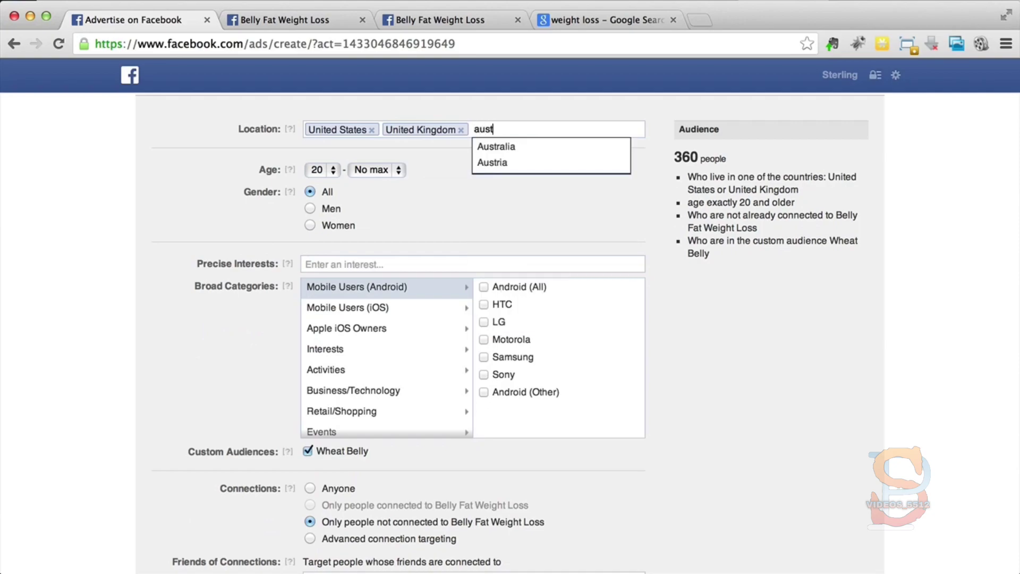
left_click(495, 148)
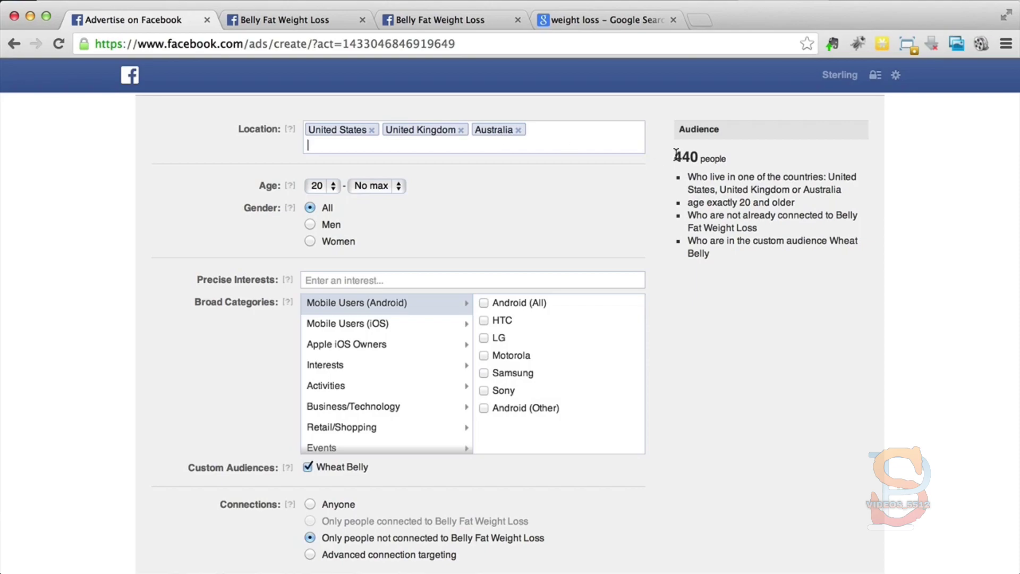
type("new z")
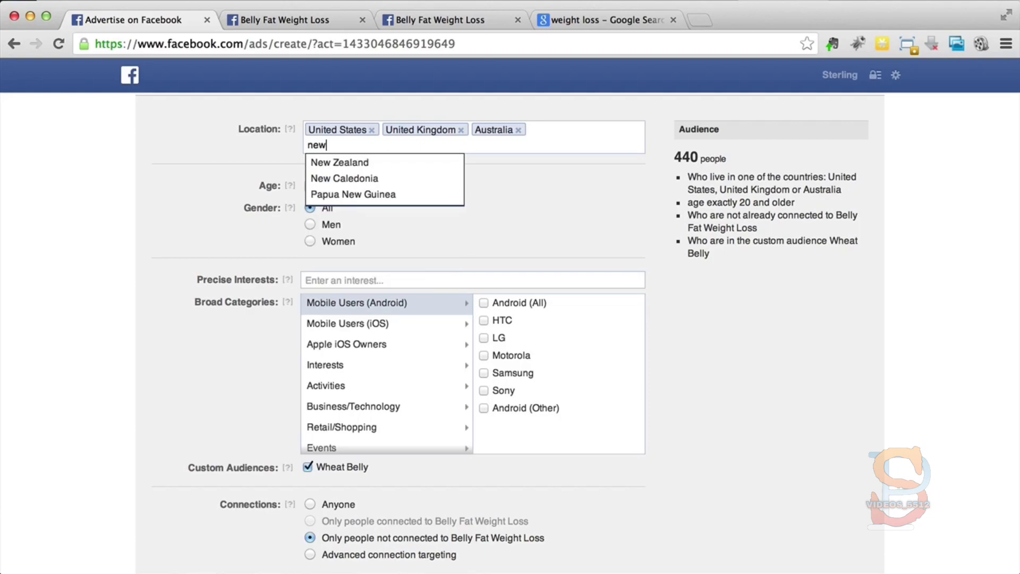
left_click(447, 168)
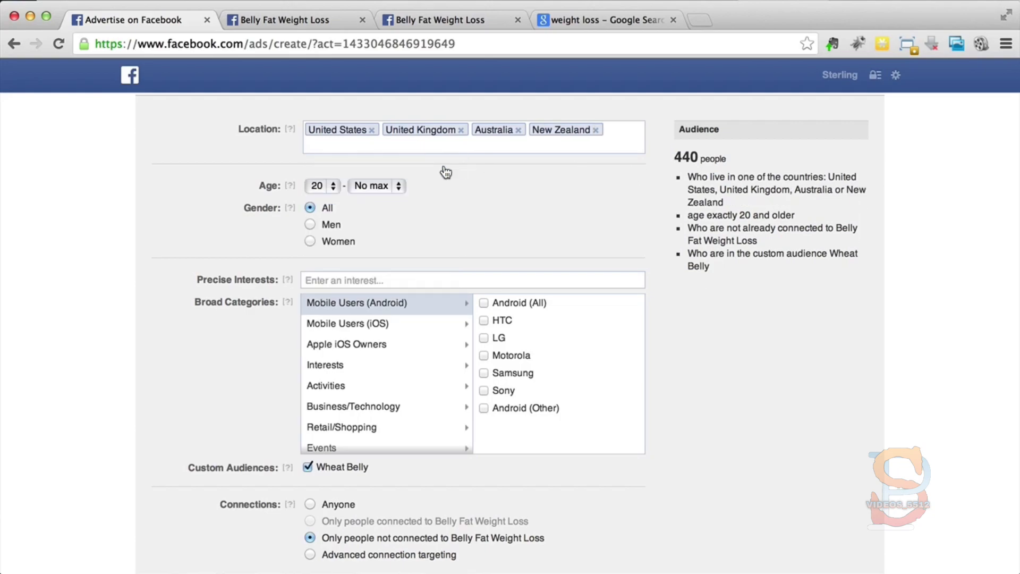
Step: Try adding Norway, Germany and France to the target countries, and remove all three from the location list
type("nor")
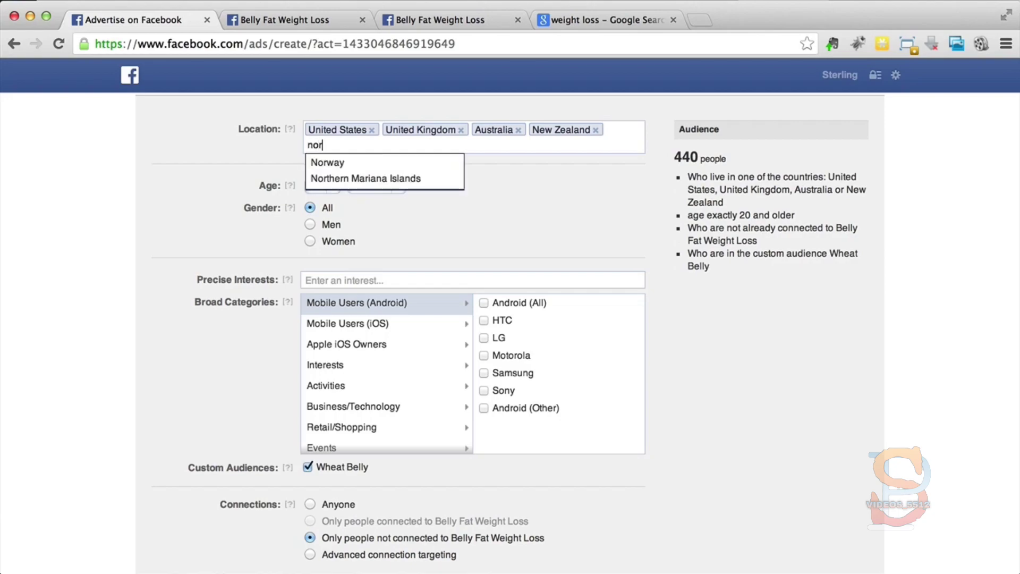
left_click(430, 169)
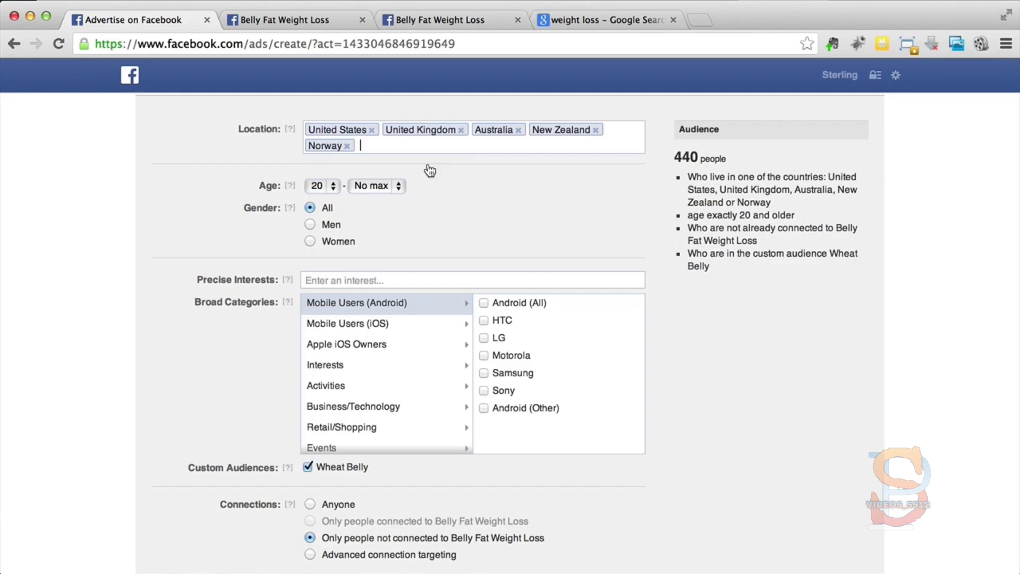
type("germ")
left_click(431, 171)
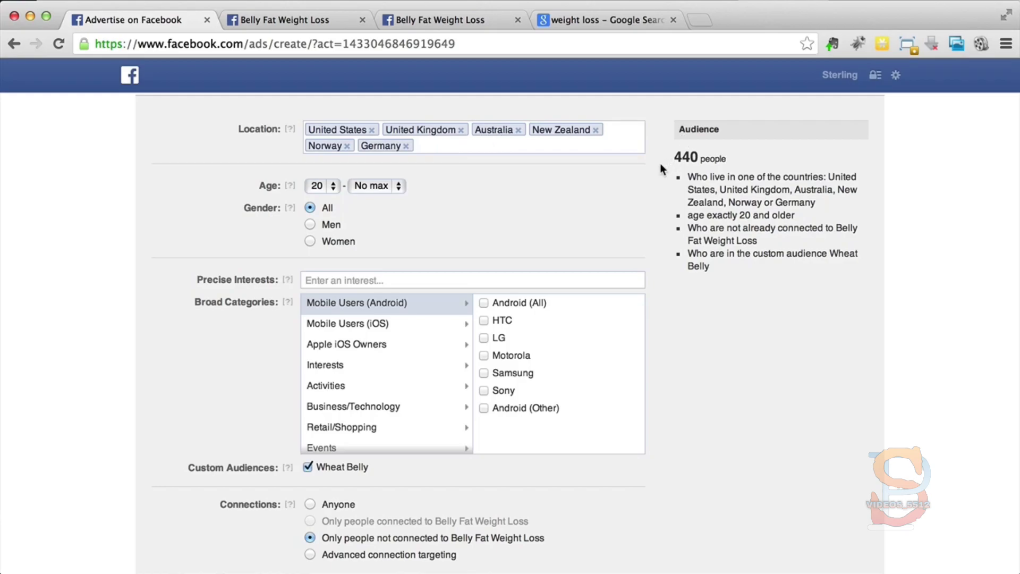
type("fran")
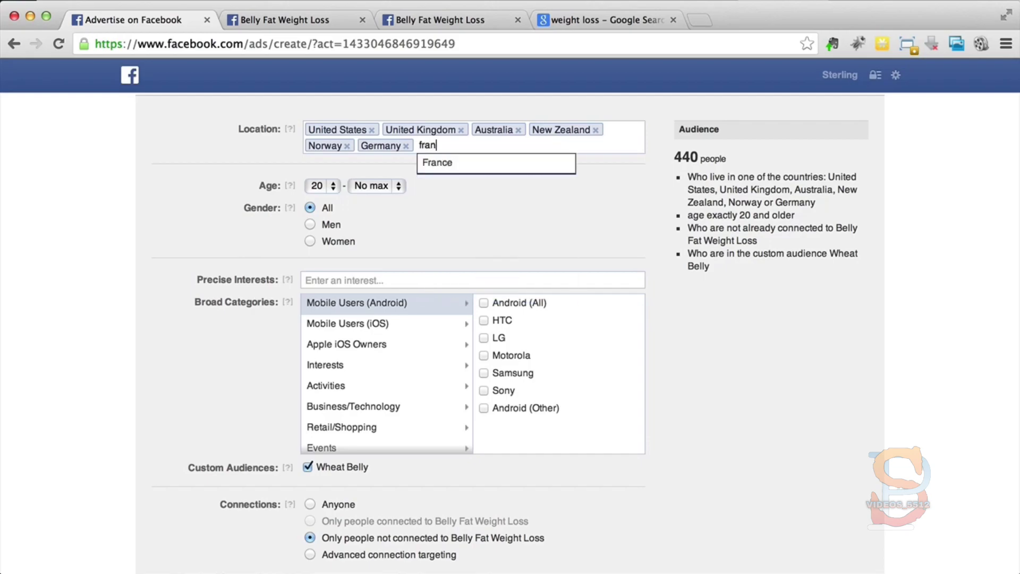
left_click(566, 168)
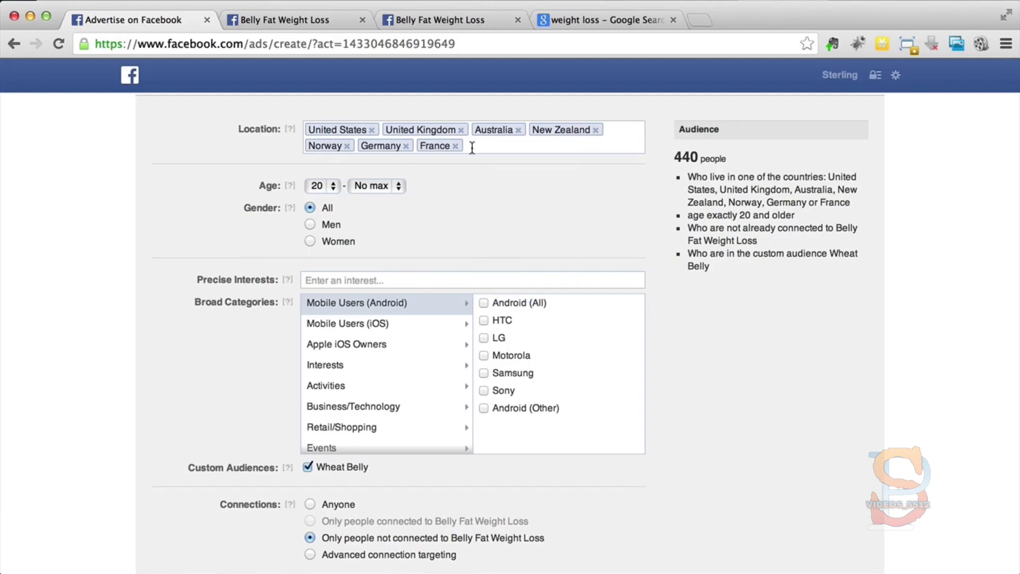
left_click(347, 146)
left_click(353, 147)
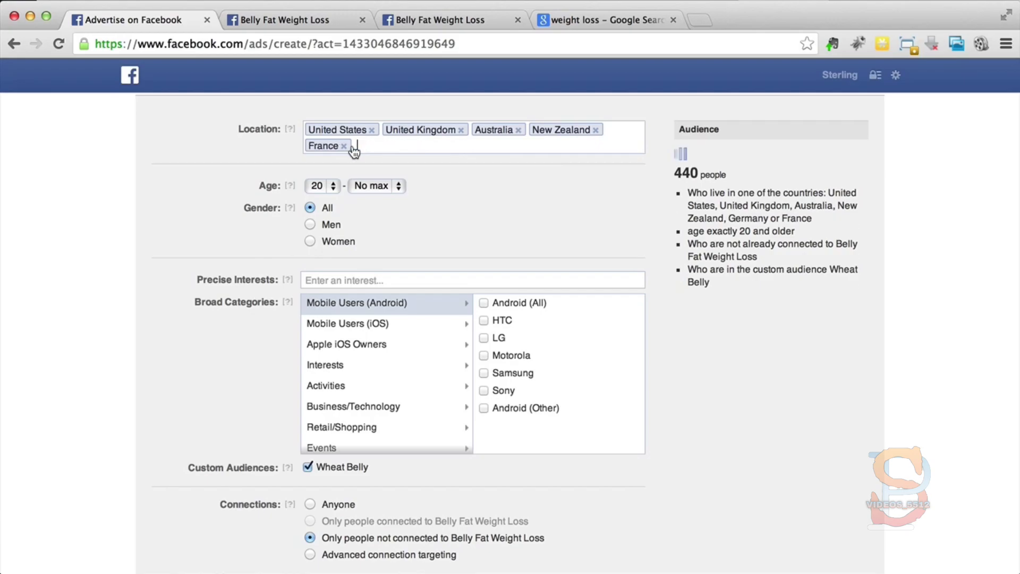
left_click(347, 146)
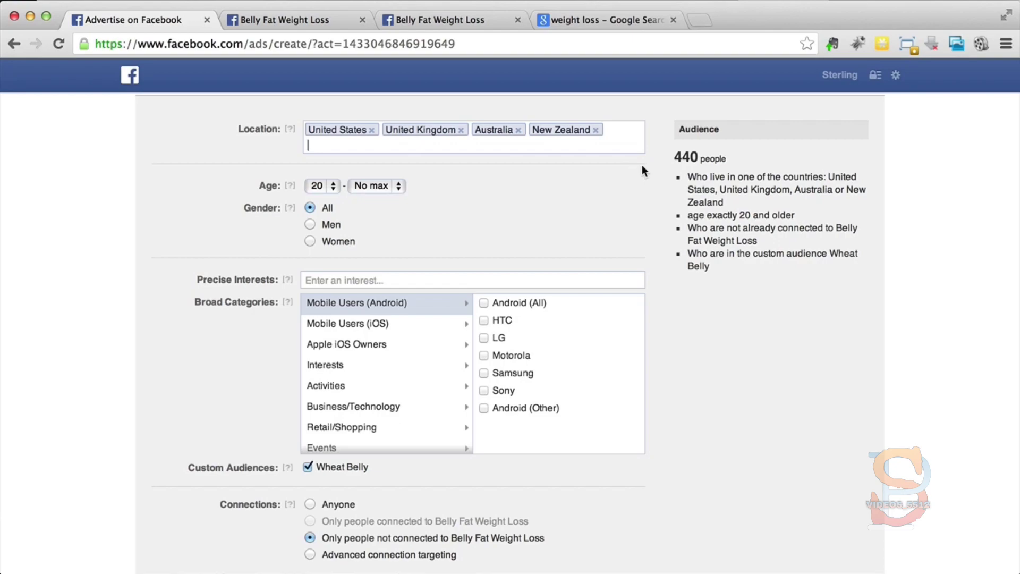
Step: Add Canada to the audience's target countries
type("can")
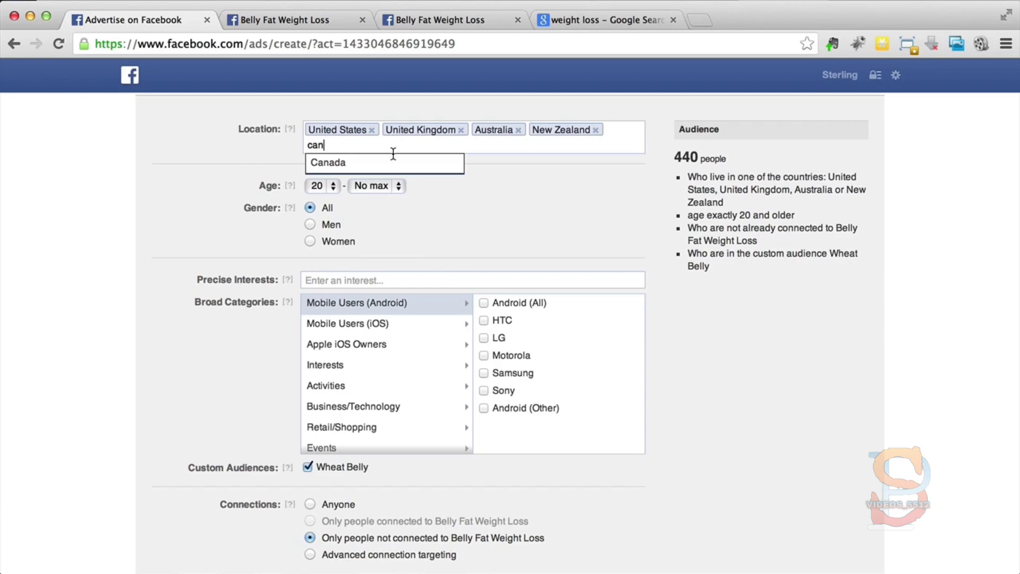
left_click(415, 162)
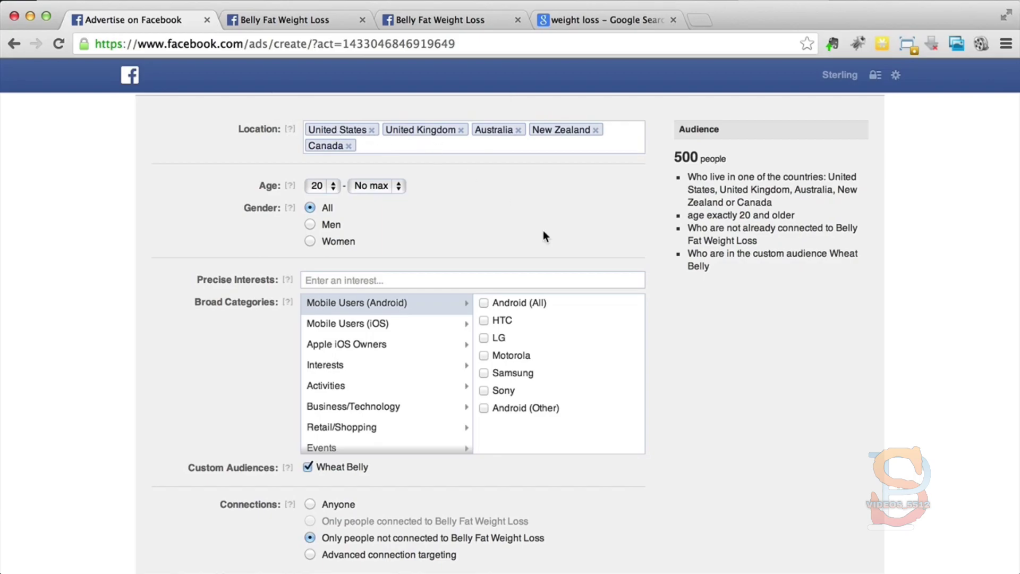
Step: Set the audience's connections targeting to Anyone
scroll(544, 231, "down", 3)
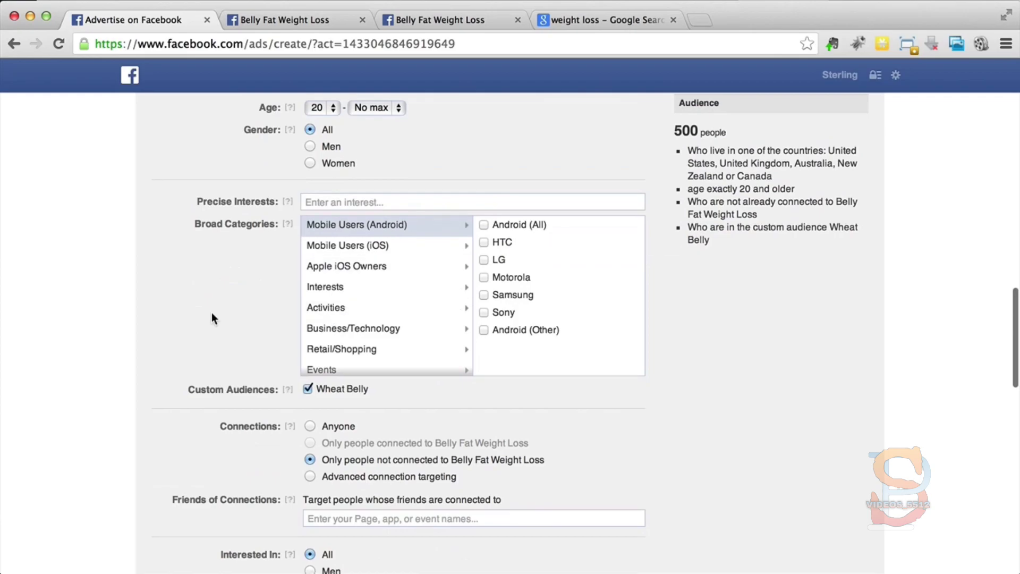
scroll(210, 310, "up", 5)
scroll(209, 310, "down", 3)
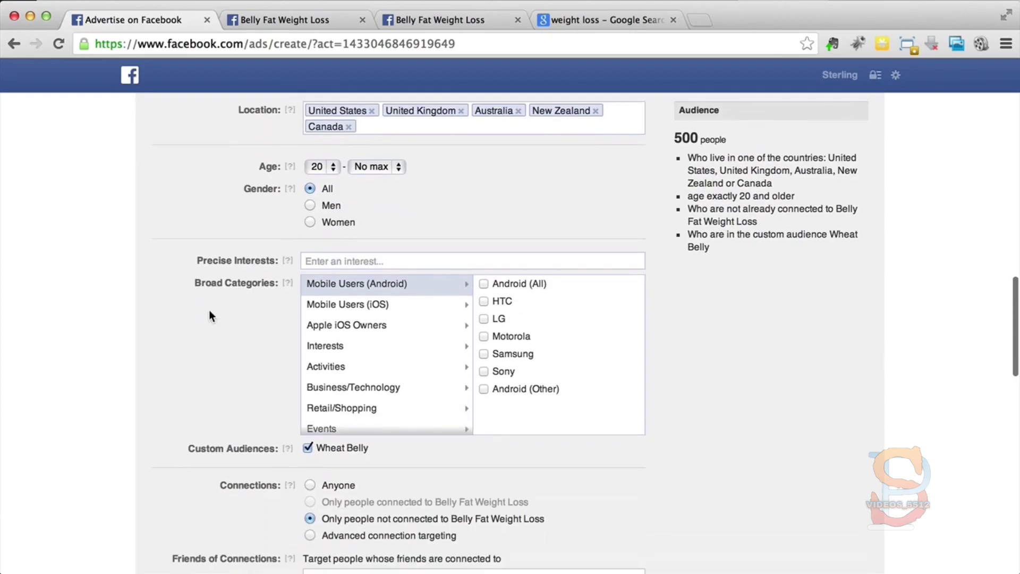
scroll(204, 323, "down", 4)
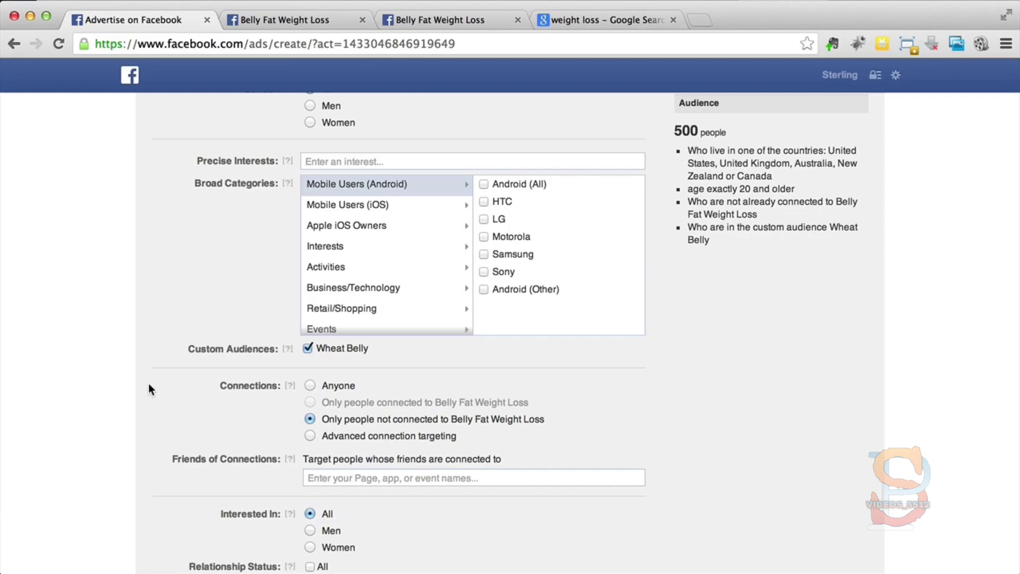
scroll(149, 385, "down", 3)
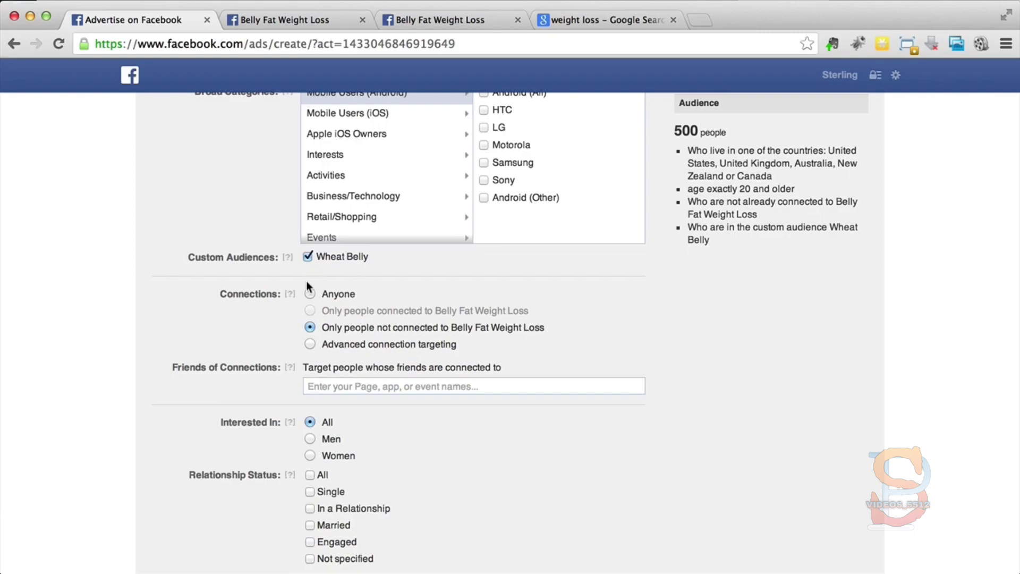
left_click(311, 294)
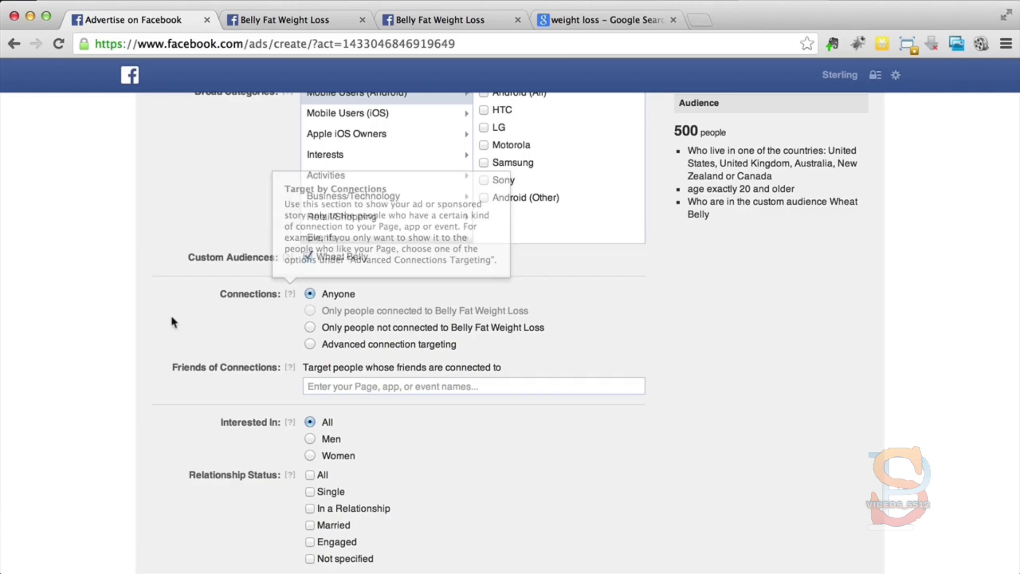
Step: Restrict the audience's languages to English (US)
scroll(151, 303, "down", 4)
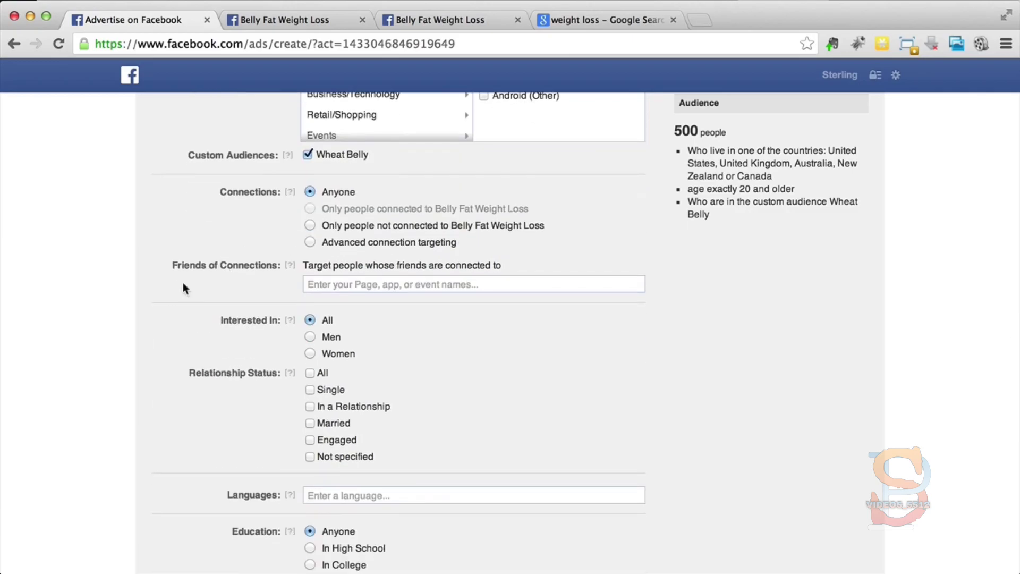
scroll(138, 305, "down", 3)
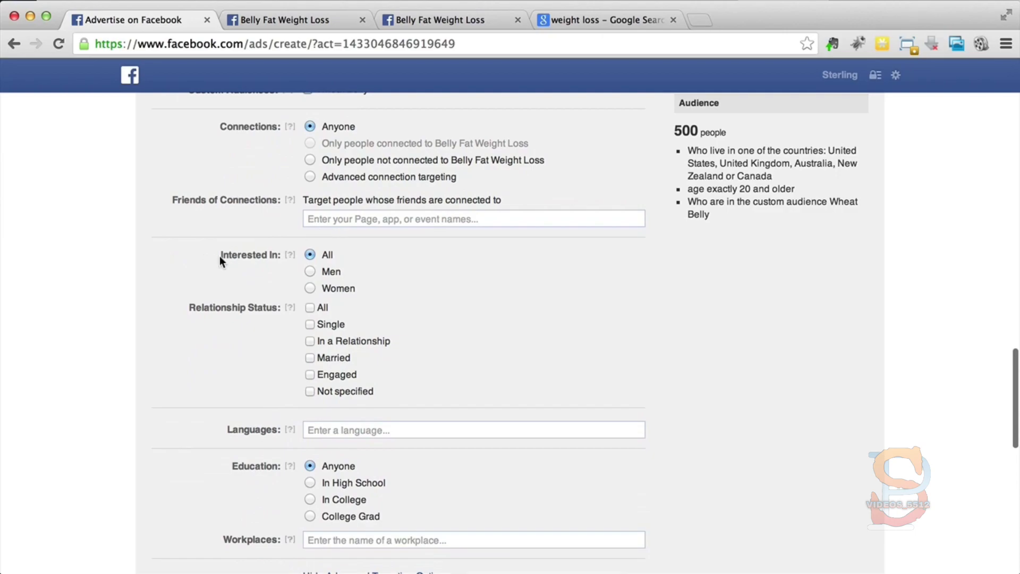
scroll(173, 285, "down", 2)
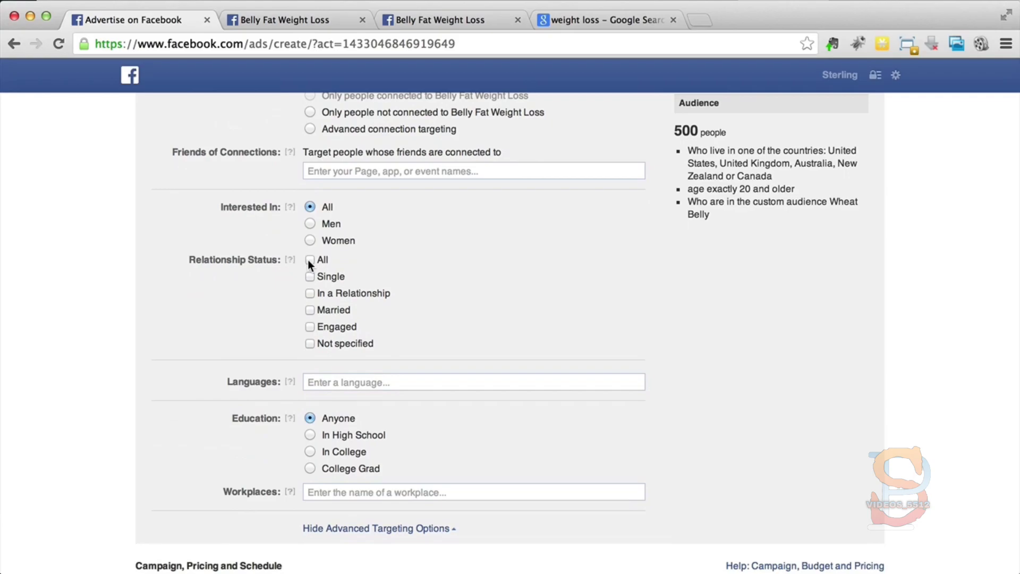
scroll(192, 319, "down", 3)
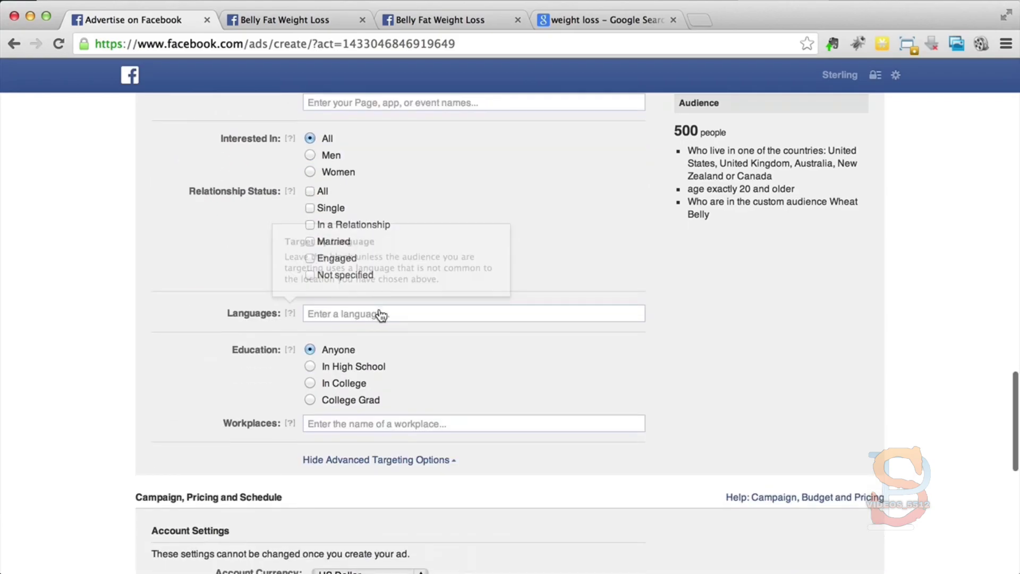
left_click(381, 319)
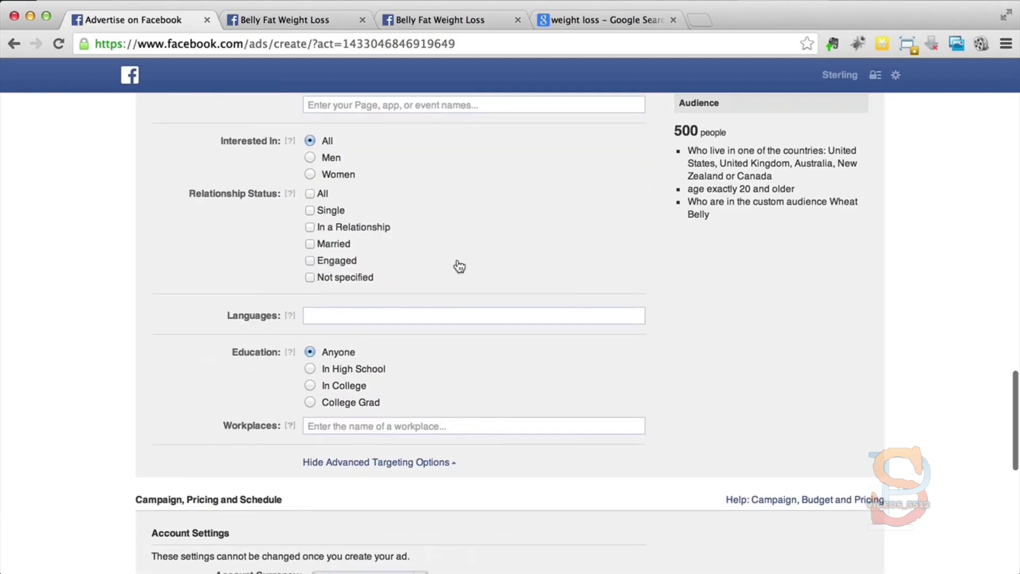
scroll(457, 266, "up", 3)
type("eng")
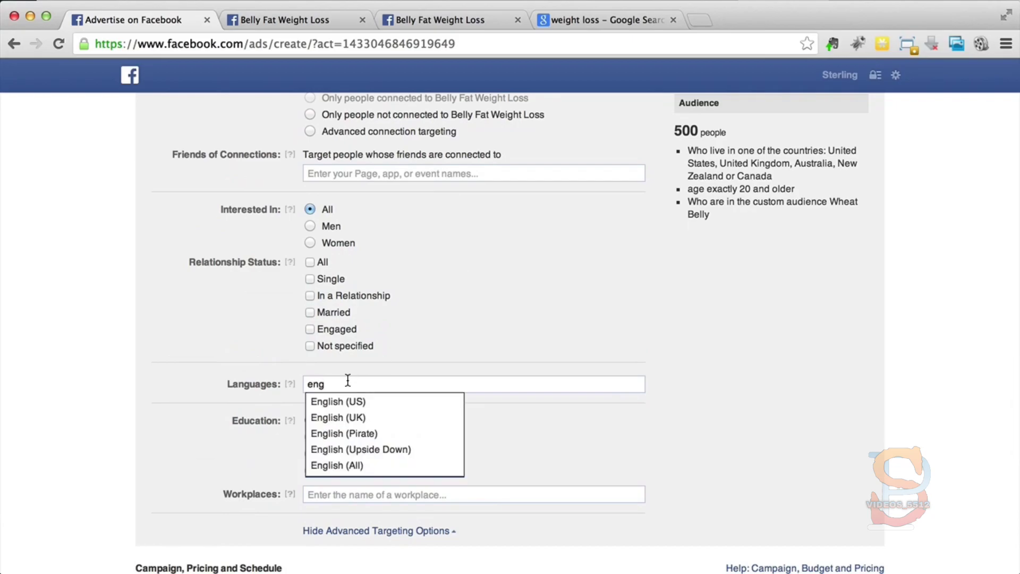
left_click(363, 403)
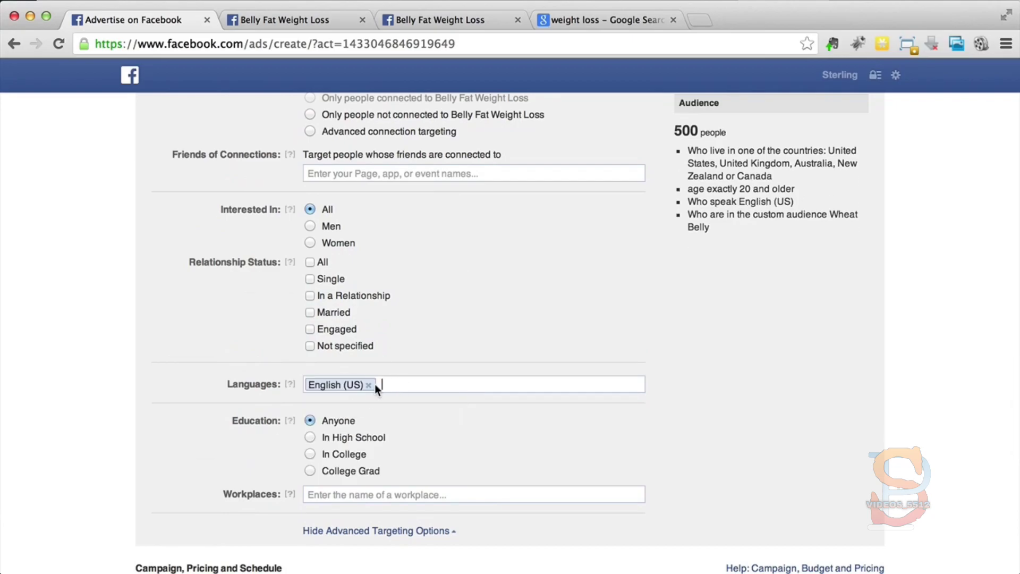
Step: Check the chosen target countries and add English (UK) to the audience's languages
scroll(375, 384, "up", 5)
scroll(375, 391, "up", 8)
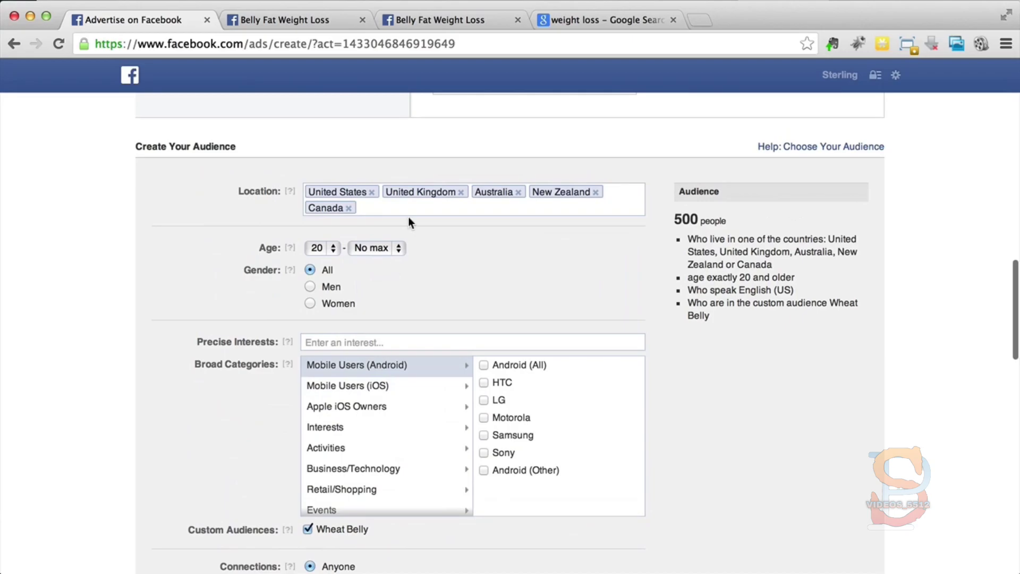
scroll(409, 220, "down", 8)
scroll(485, 367, "down", 5)
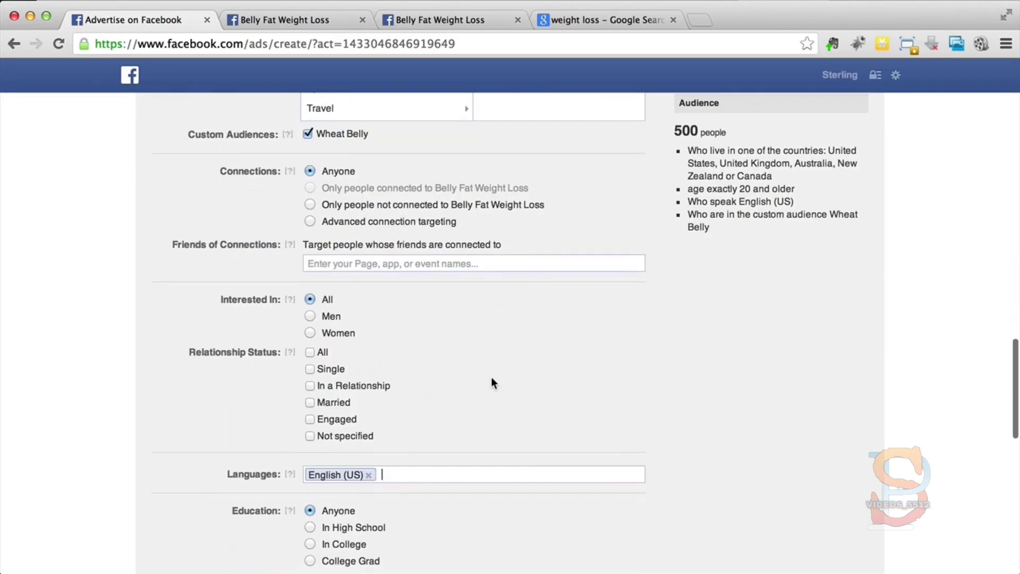
left_click(430, 444)
type("eng")
left_click(420, 467)
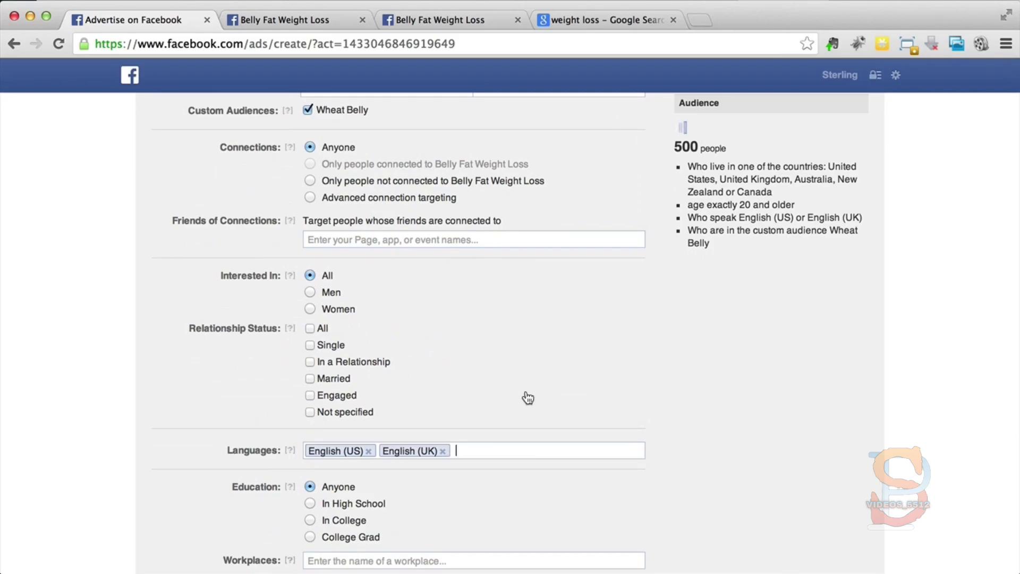
Step: Review the education and workplace targeting and the ad's headline and text, and switch to the Google weight loss search results
scroll(528, 398, "down", 3)
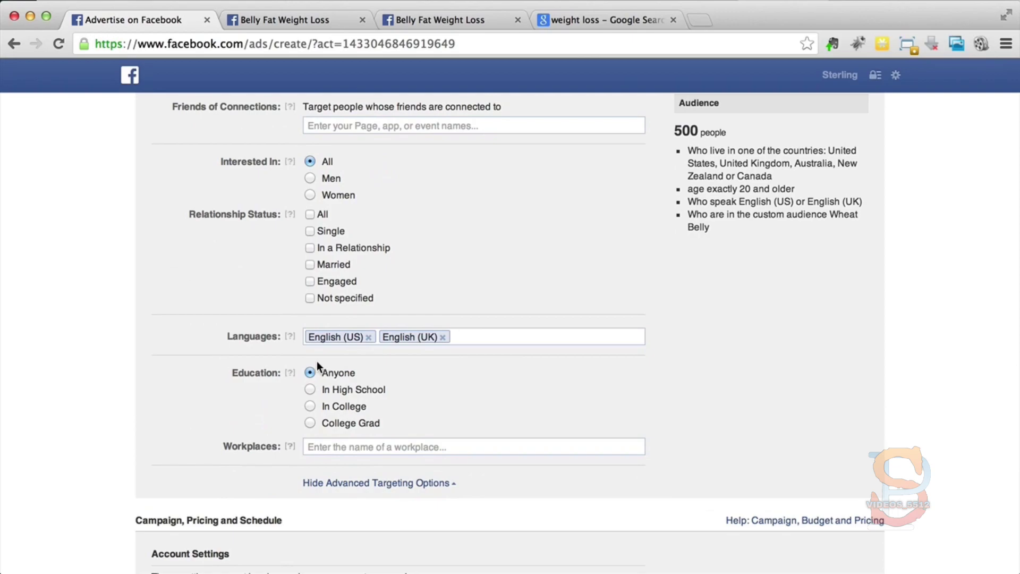
scroll(310, 370, "down", 3)
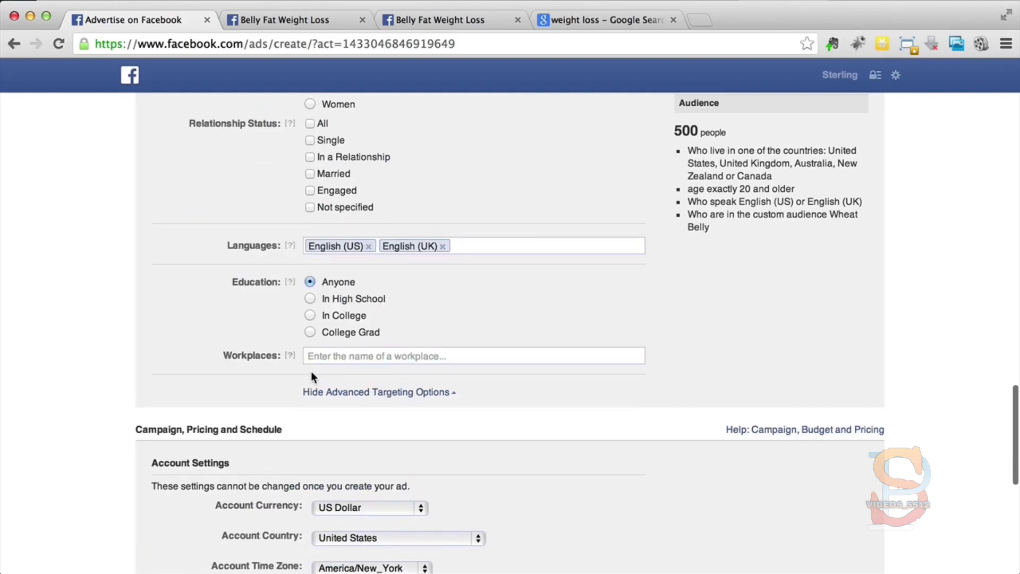
scroll(175, 351, "up", 3)
scroll(175, 348, "up", 2)
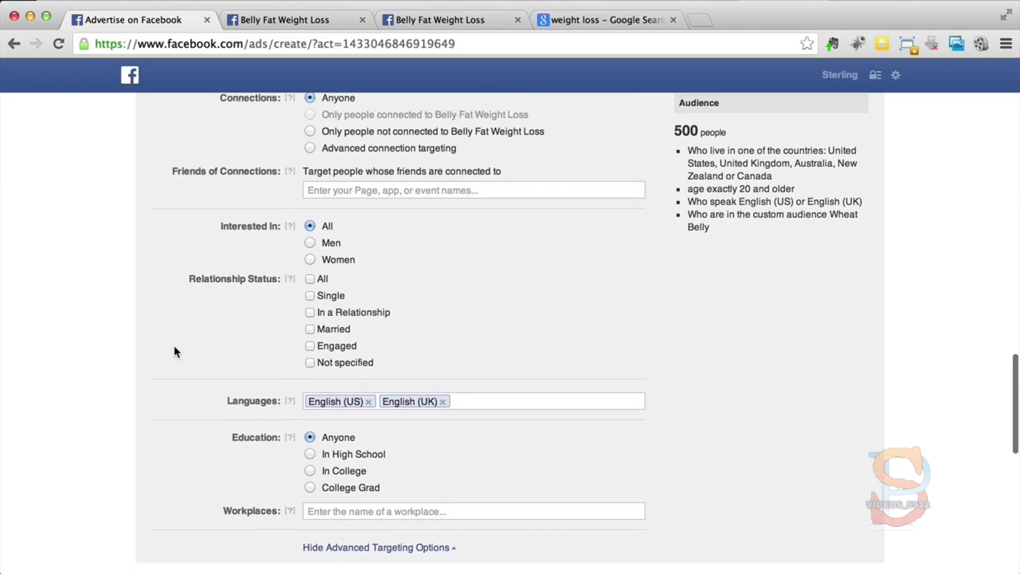
scroll(176, 352, "up", 15)
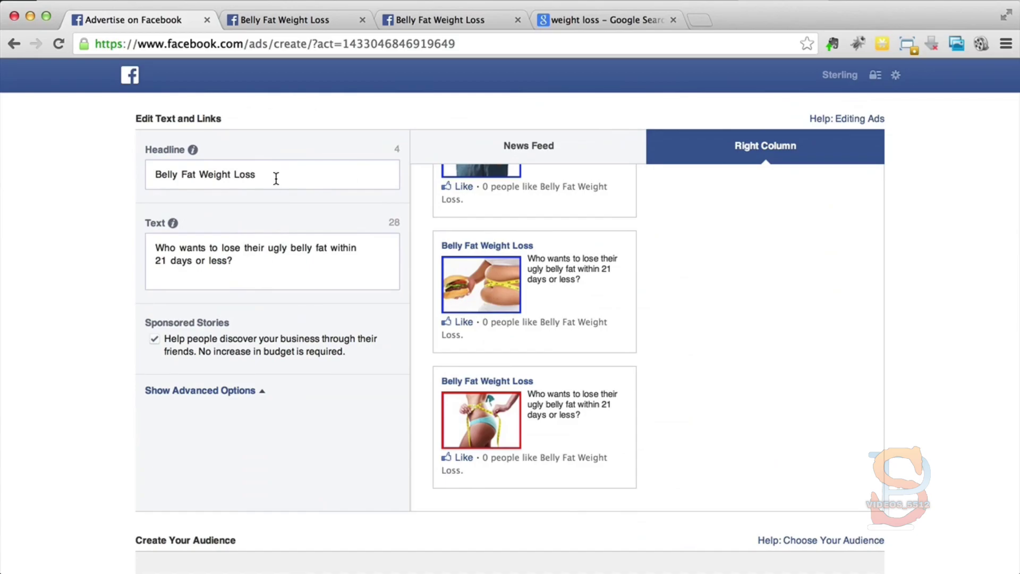
left_click(581, 17)
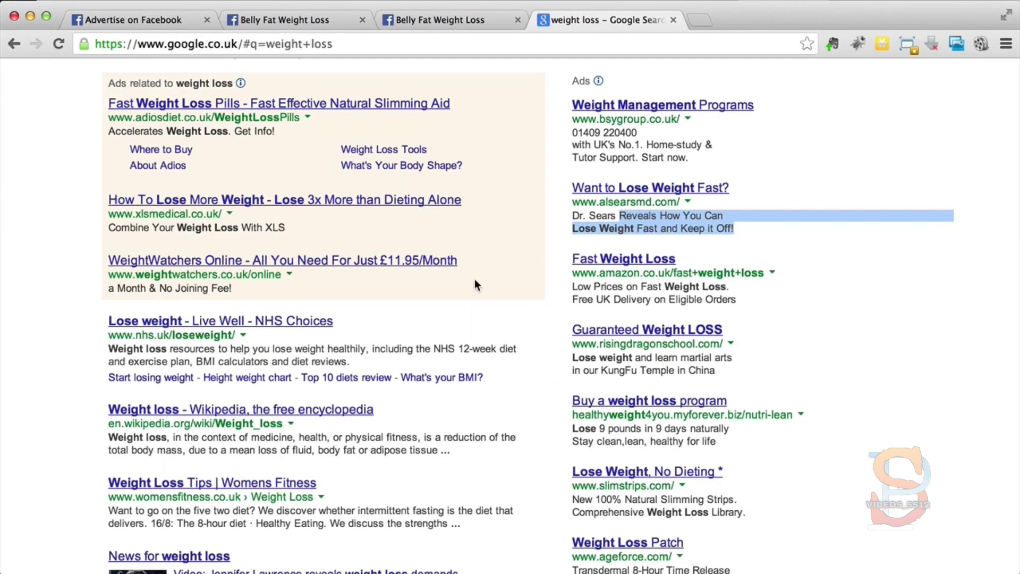
Step: Examine the headlines and descriptions of the paid ads in the Google weight loss search results
scroll(475, 282, "up", 4)
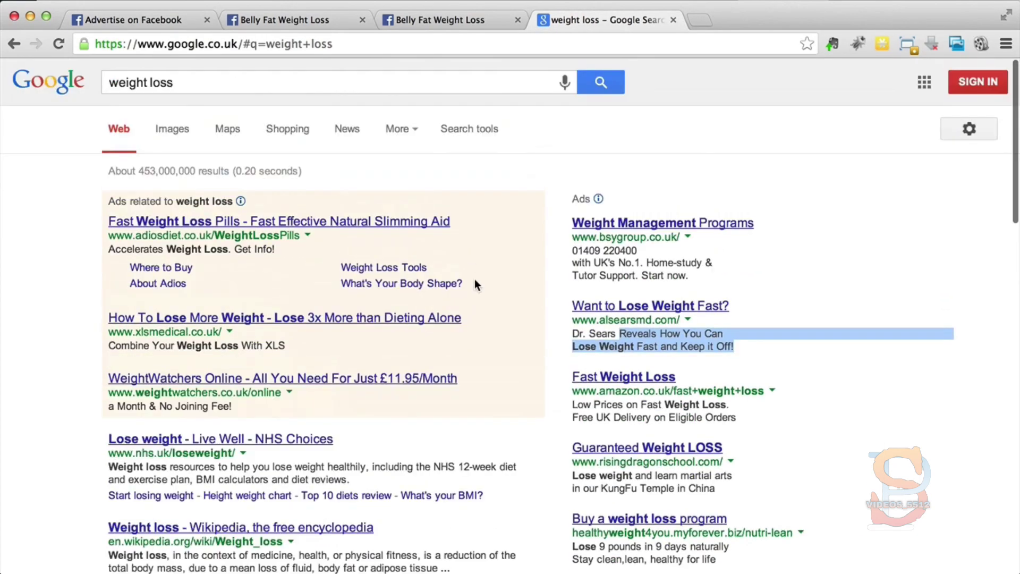
left_click(891, 222)
scroll(563, 237, "down", 1)
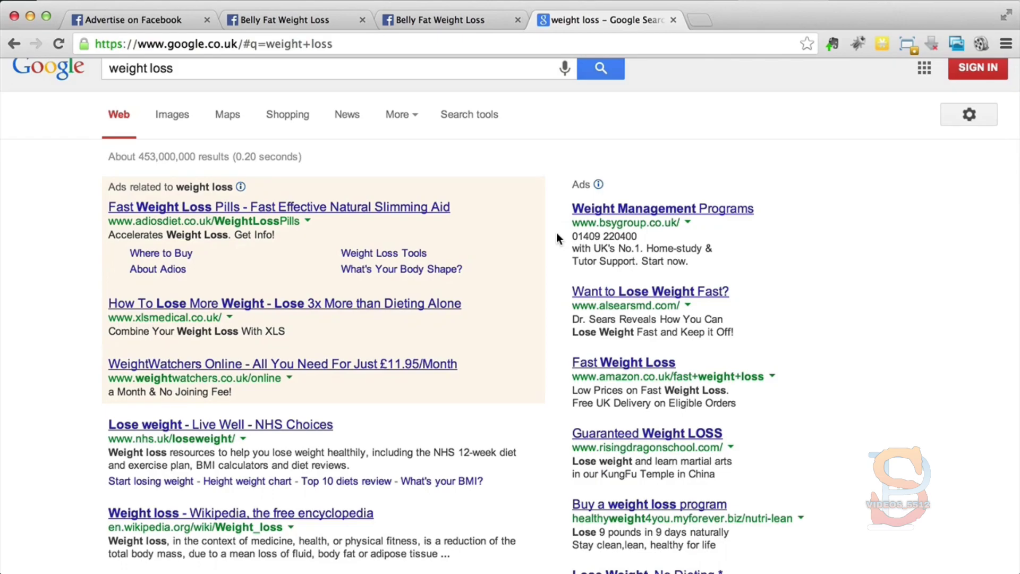
scroll(558, 237, "down", 3)
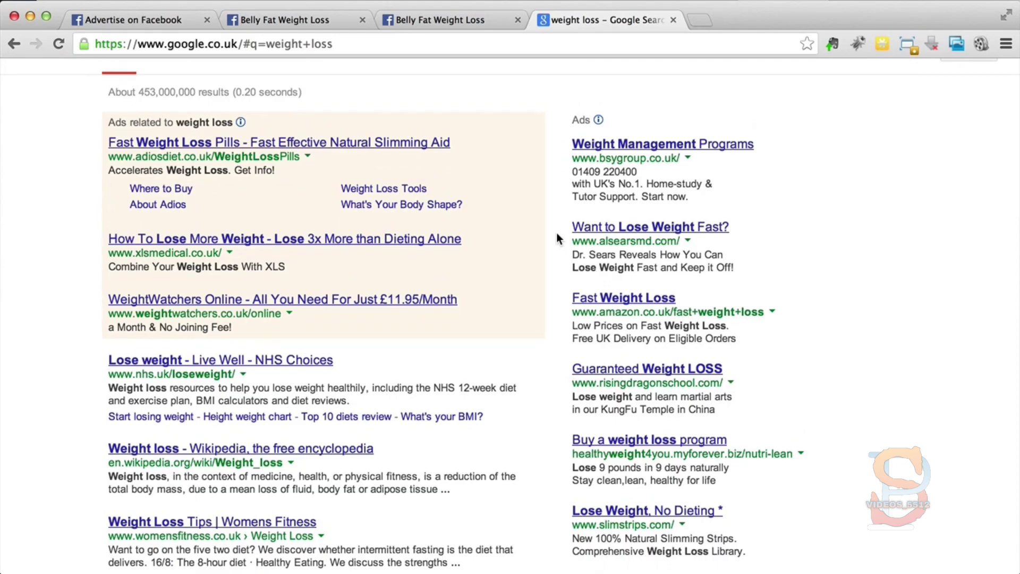
scroll(558, 239, "down", 4)
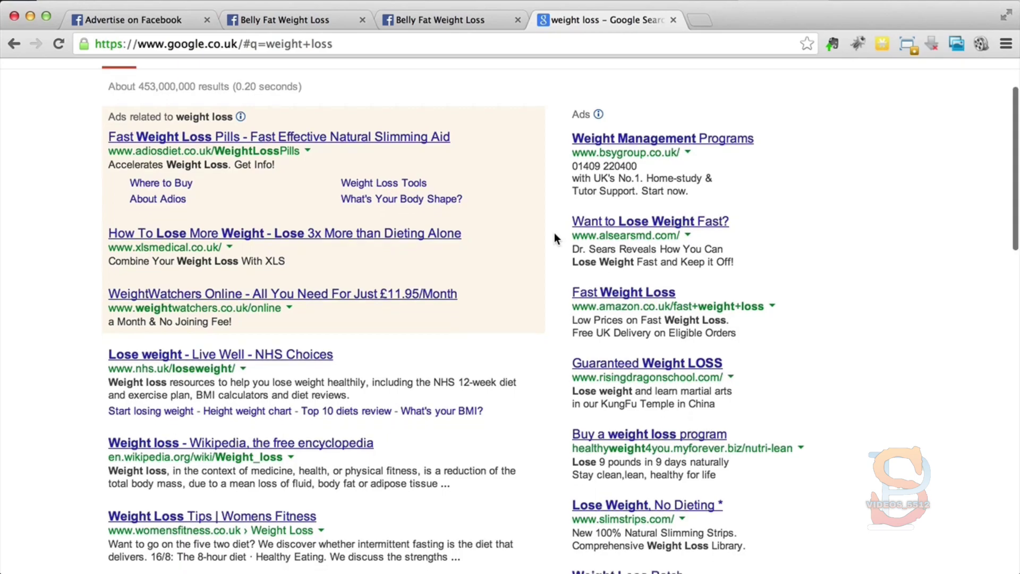
scroll(556, 239, "up", 1)
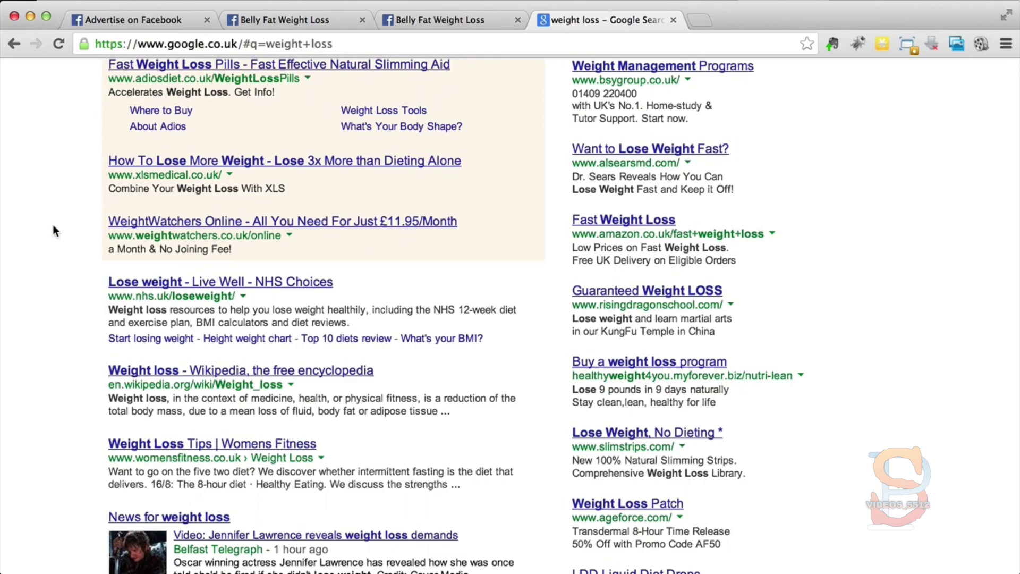
Step: Return to the Facebook ad form and review the audience targeting and the campaign, pricing and schedule settings
left_click(118, 27)
scroll(87, 204, "down", 8)
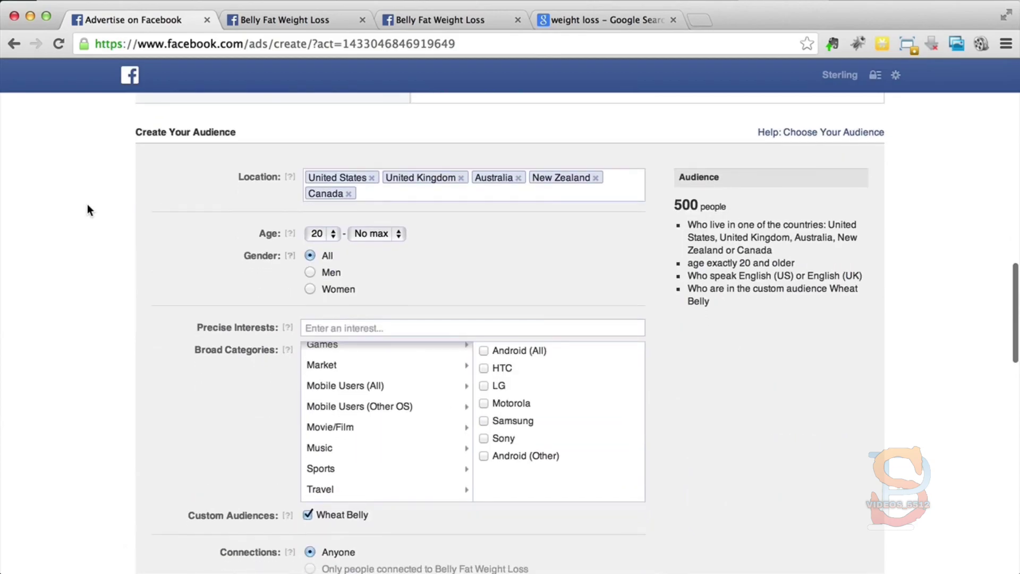
scroll(180, 407, "down", 2)
scroll(181, 410, "up", 1)
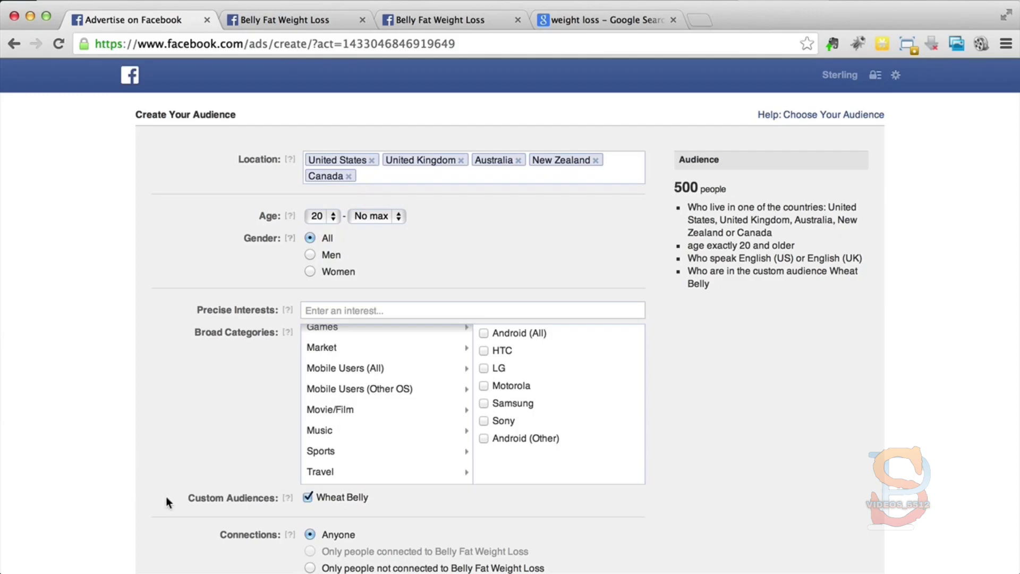
scroll(167, 497, "down", 2)
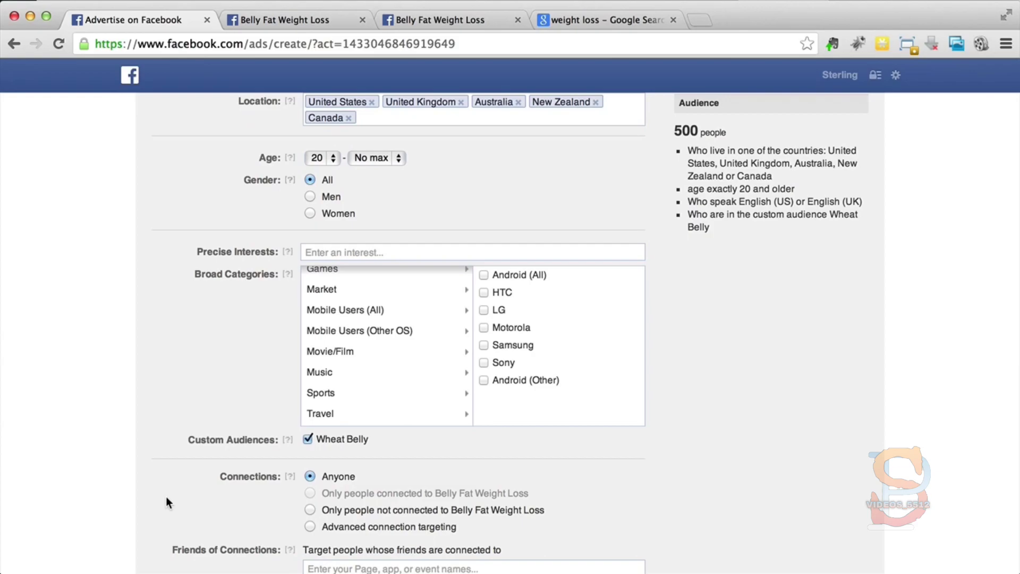
scroll(166, 497, "down", 10)
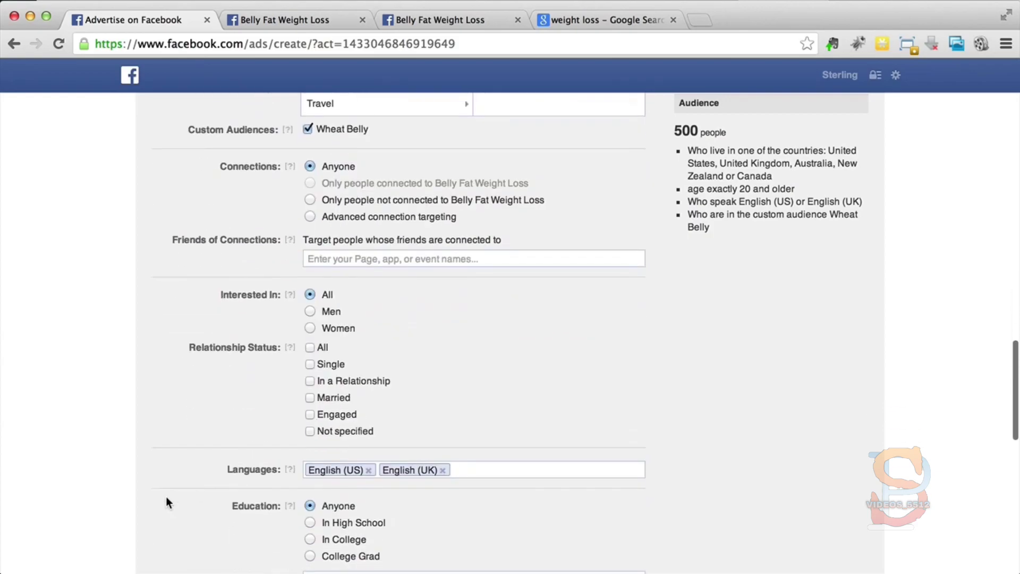
scroll(166, 497, "down", 15)
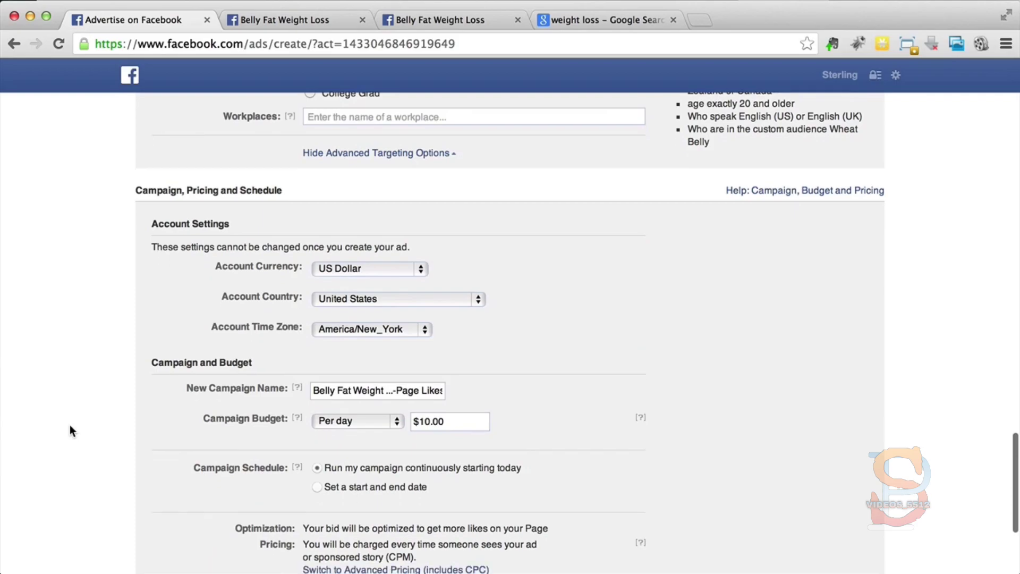
scroll(70, 426, "down", 3)
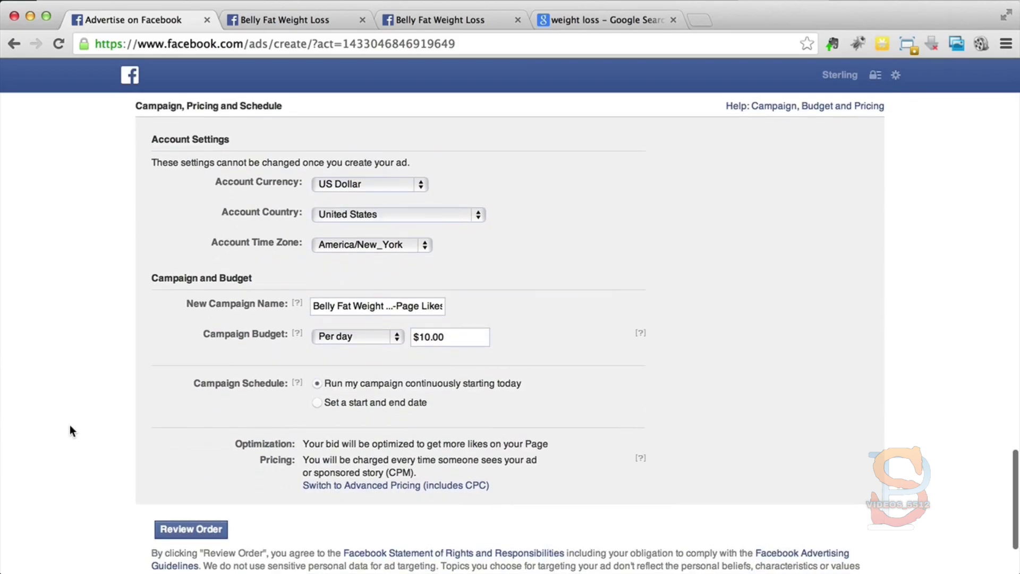